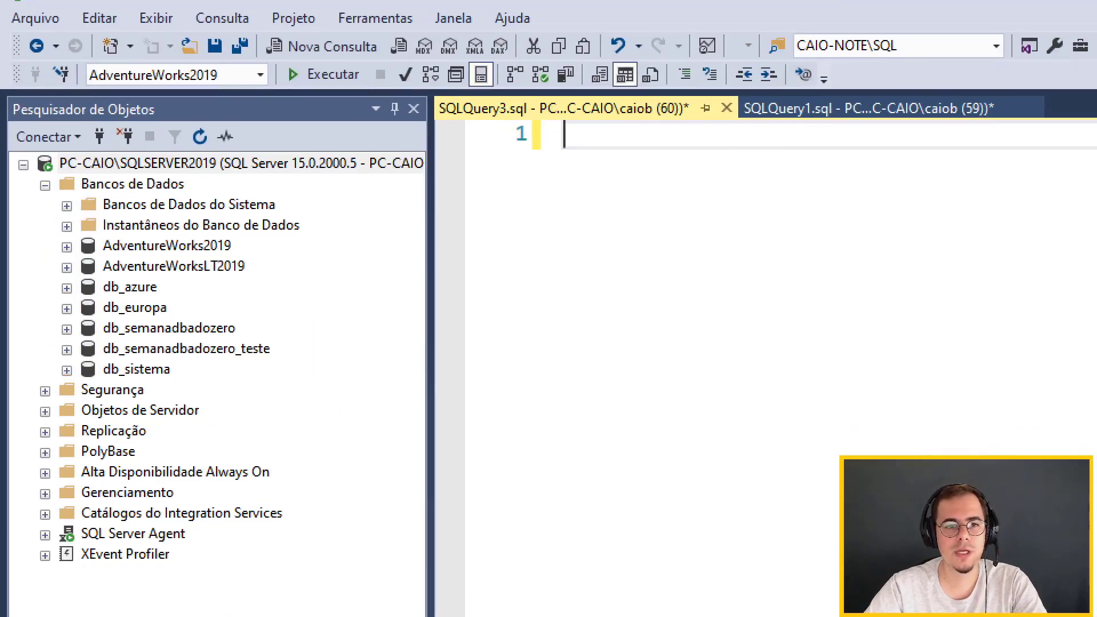
drag(34, 140, 223, 179)
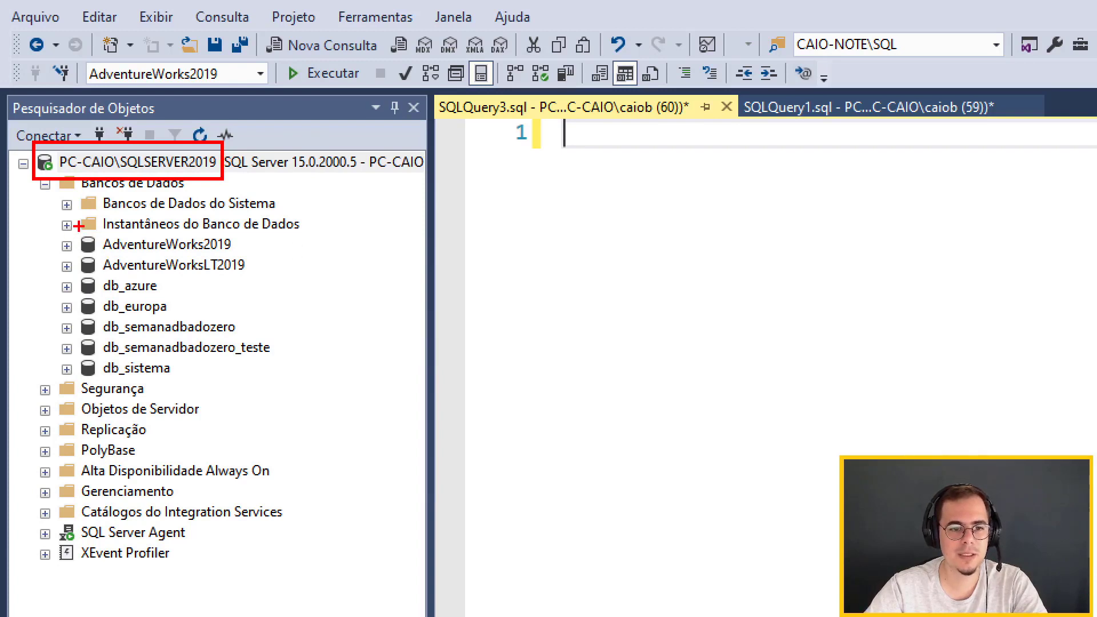
mouse_move(75, 232)
mouse_down()
mouse_move(196, 234)
mouse_move(239, 254)
mouse_up()
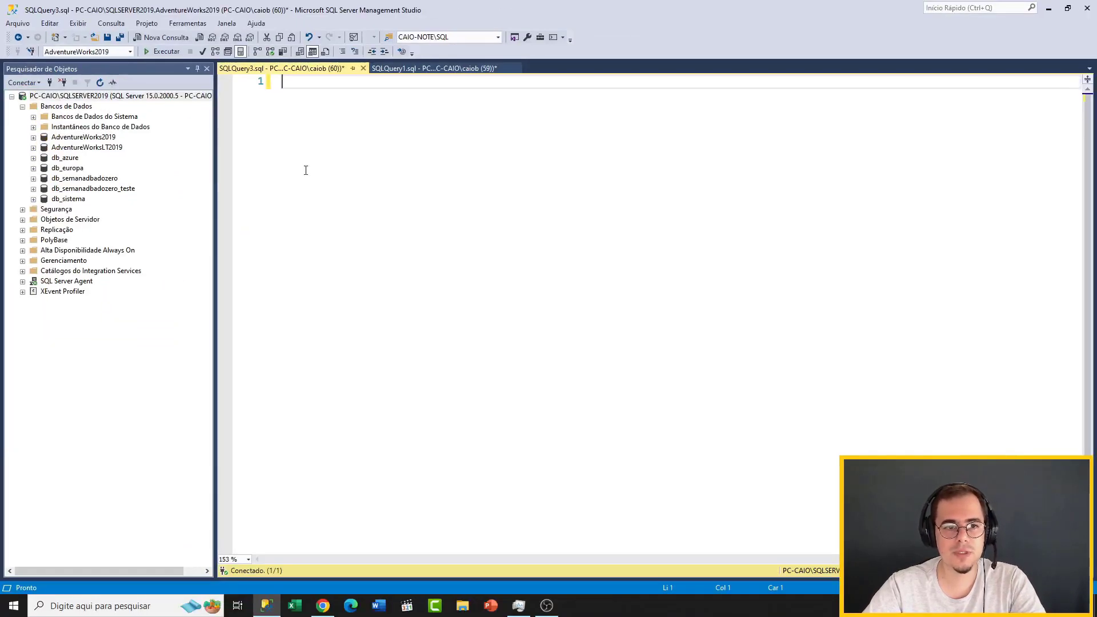
- Open the properties of the PC-CAIO\SQLSERVER2019 server instance at its database settings page (Configurações de Banco de Dados)
click(50, 97)
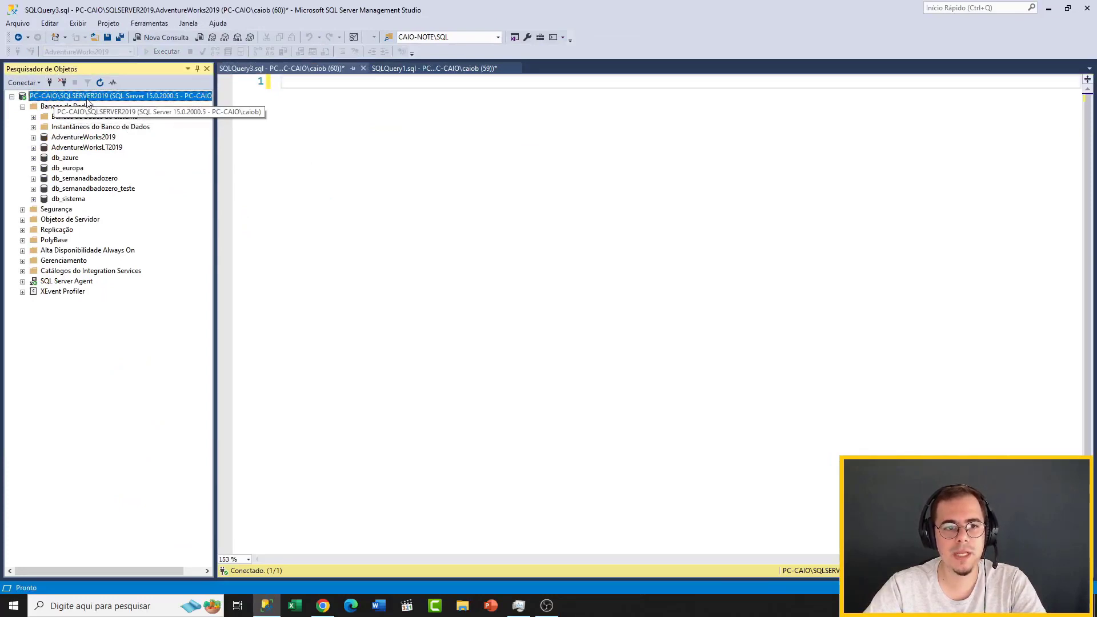
right_click(88, 100)
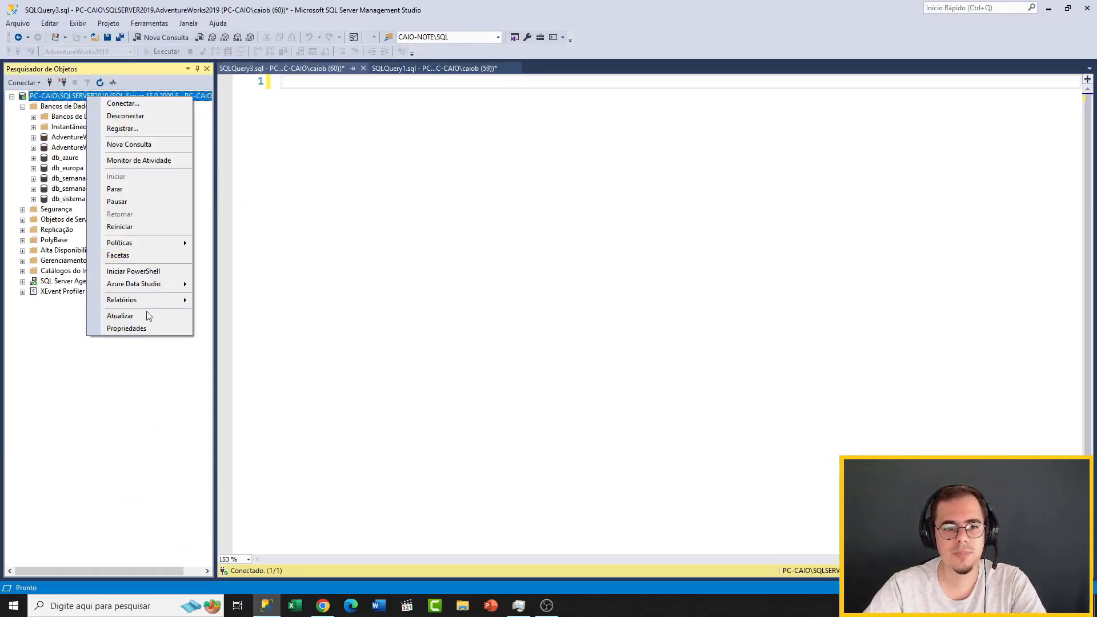
click(145, 329)
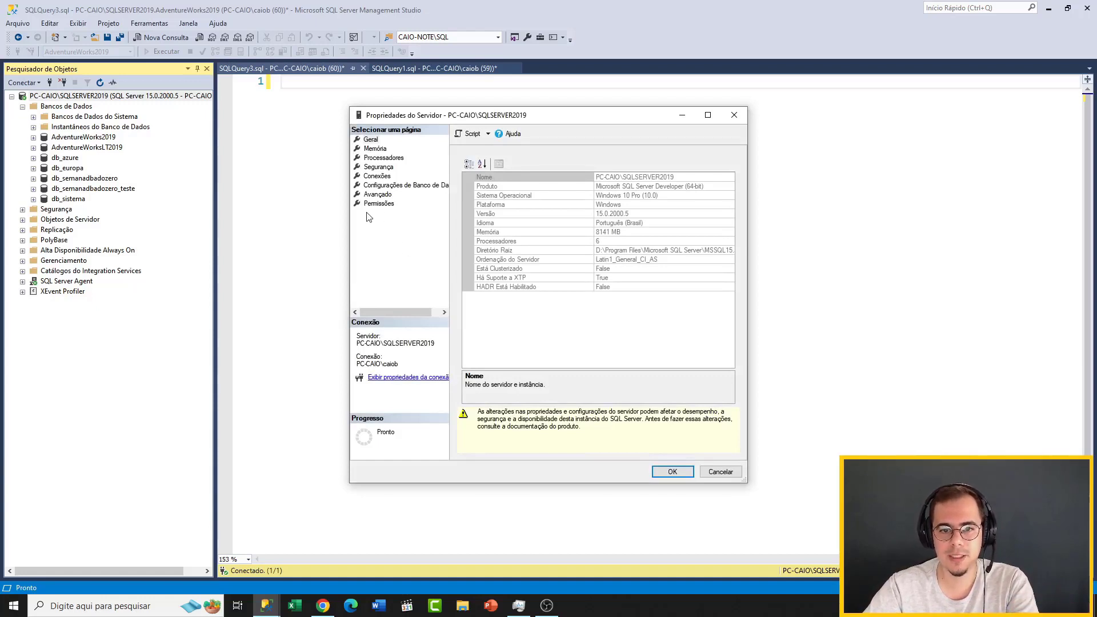
drag(349, 221, 302, 221)
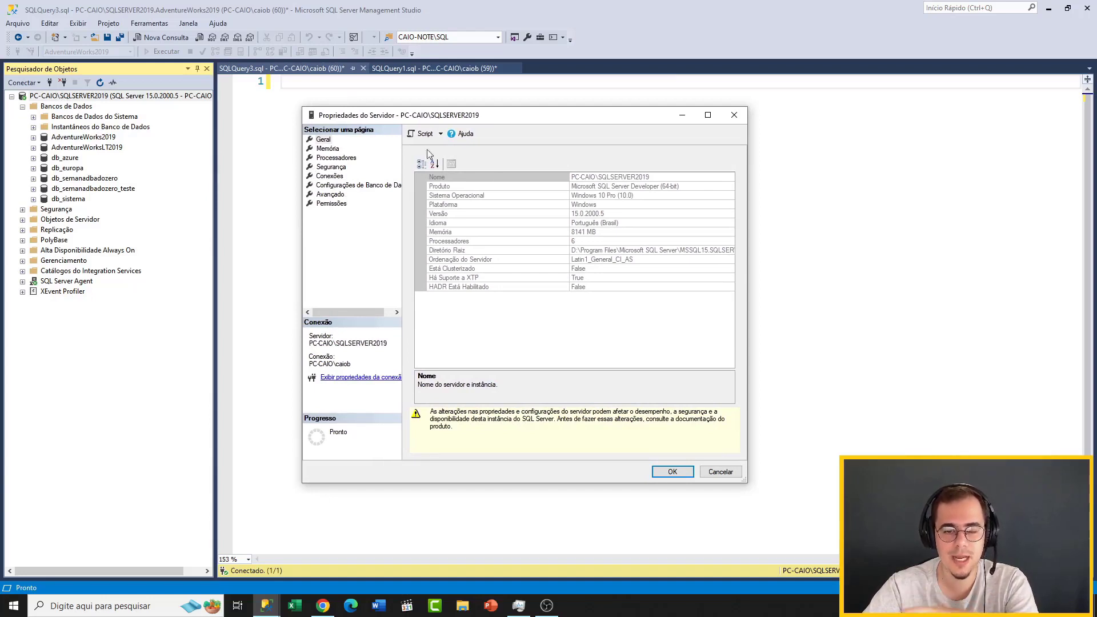
click(334, 186)
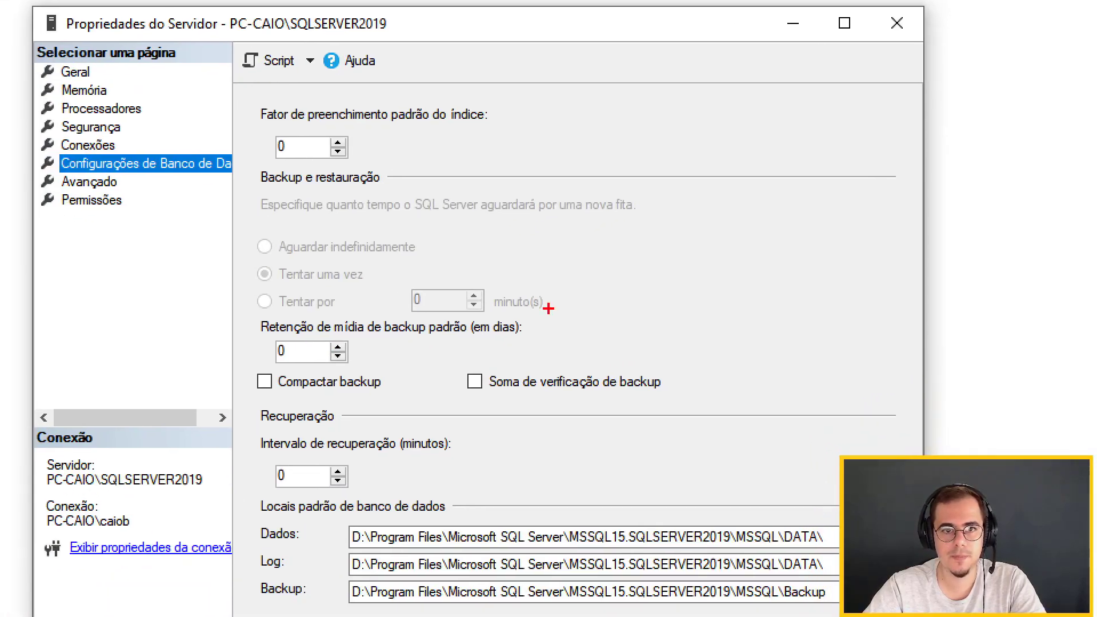
- Examine the Compactar backup and Soma de verificação de backup options, and close the server properties without saving
mouse_move(57, 16)
mouse_down()
mouse_move(127, 16)
mouse_move(156, 34)
mouse_move(147, 32)
mouse_up()
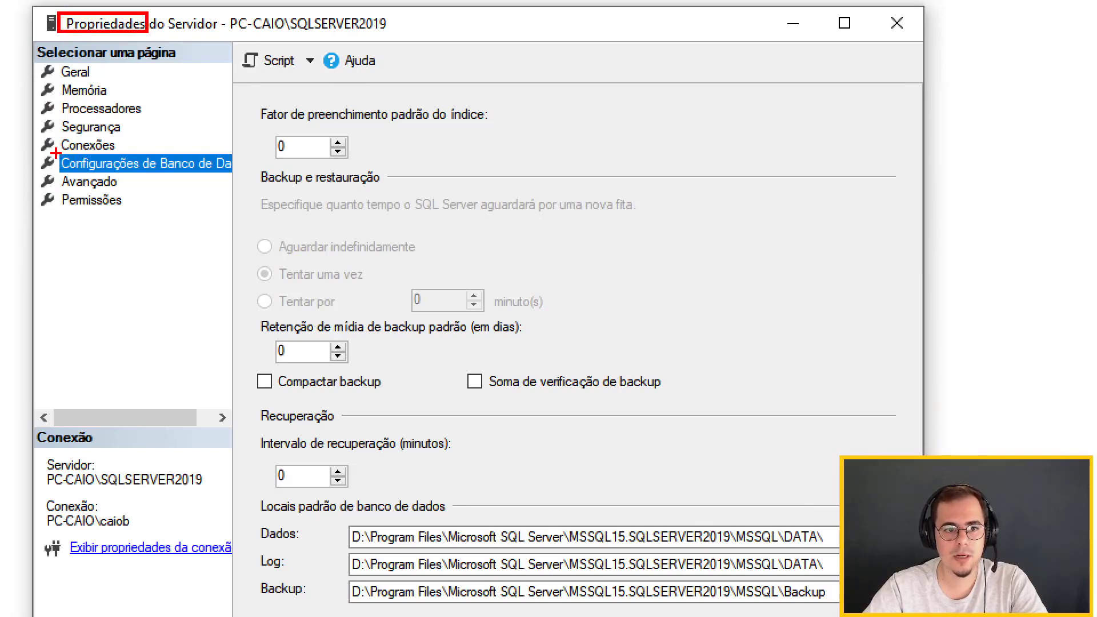
drag(55, 153, 234, 173)
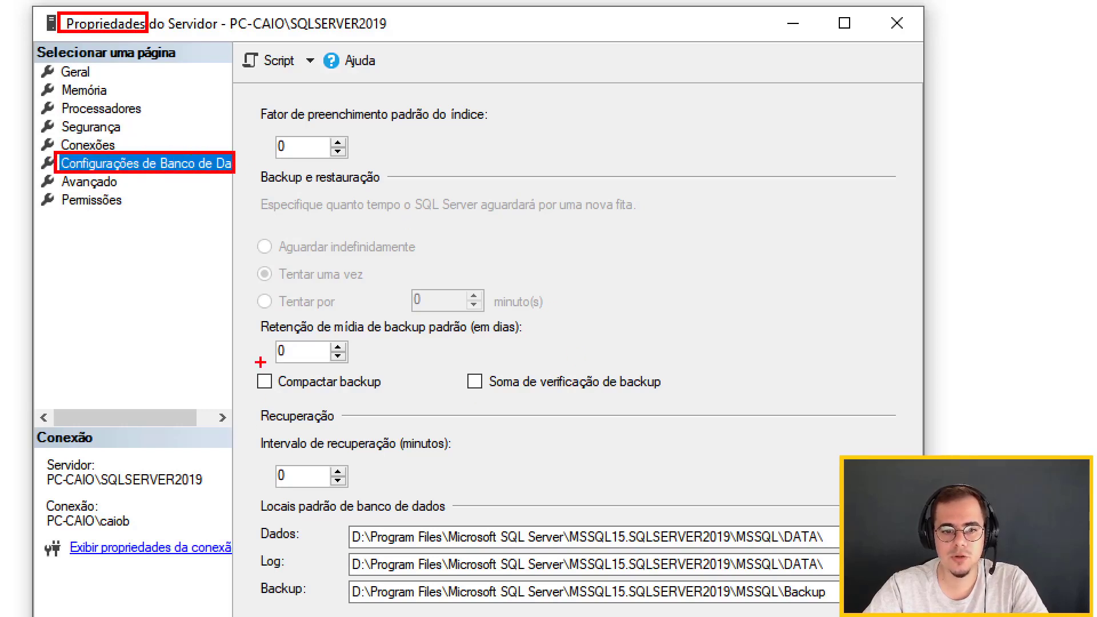
drag(237, 363, 692, 401)
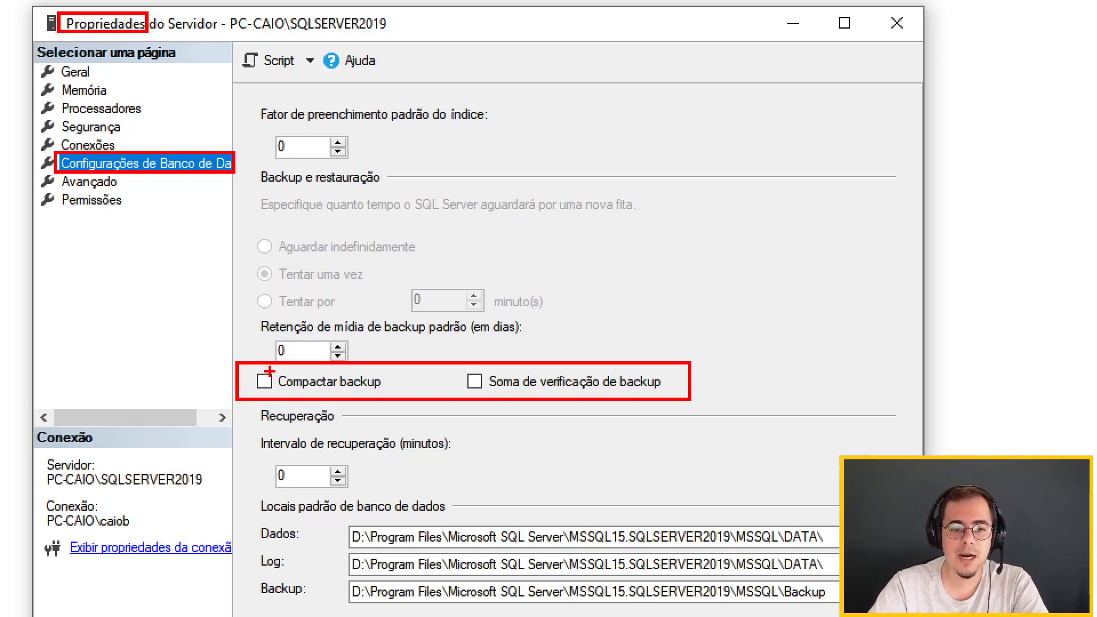
mouse_move(278, 375)
mouse_down()
mouse_move(254, 390)
mouse_move(277, 388)
mouse_up()
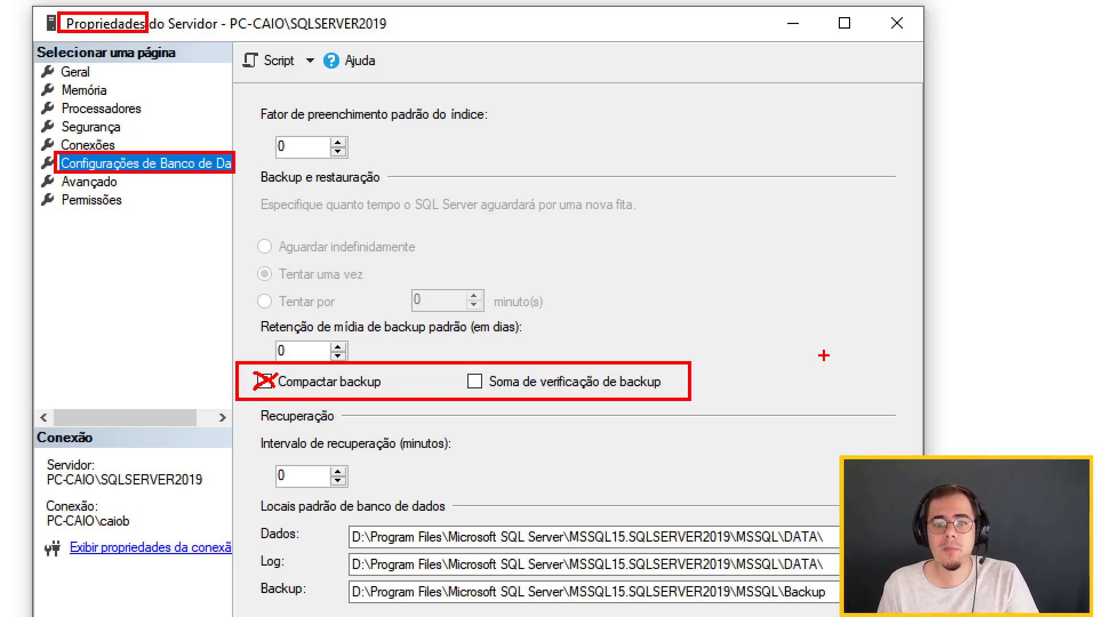
mouse_move(477, 379)
mouse_down()
mouse_move(484, 370)
mouse_move(463, 392)
mouse_move(490, 396)
mouse_up()
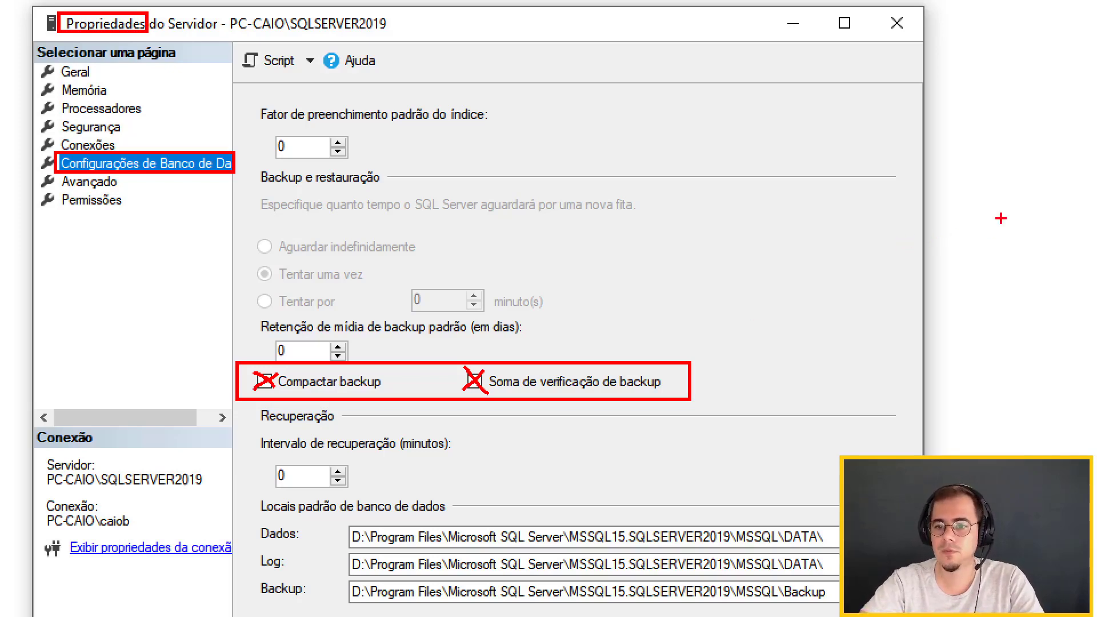
key(Escape)
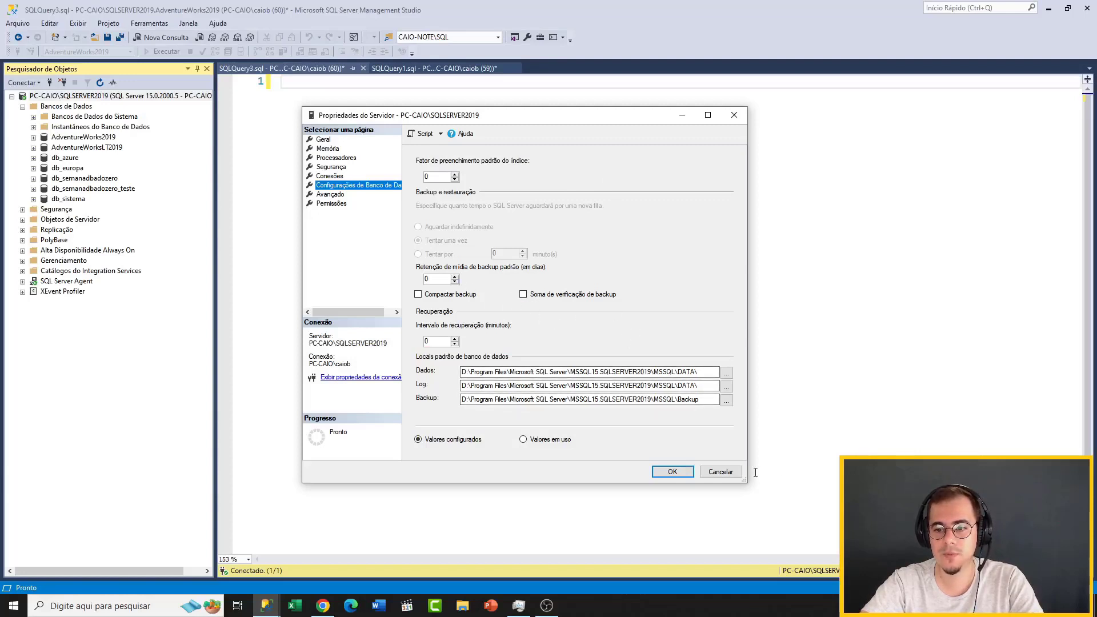
click(735, 477)
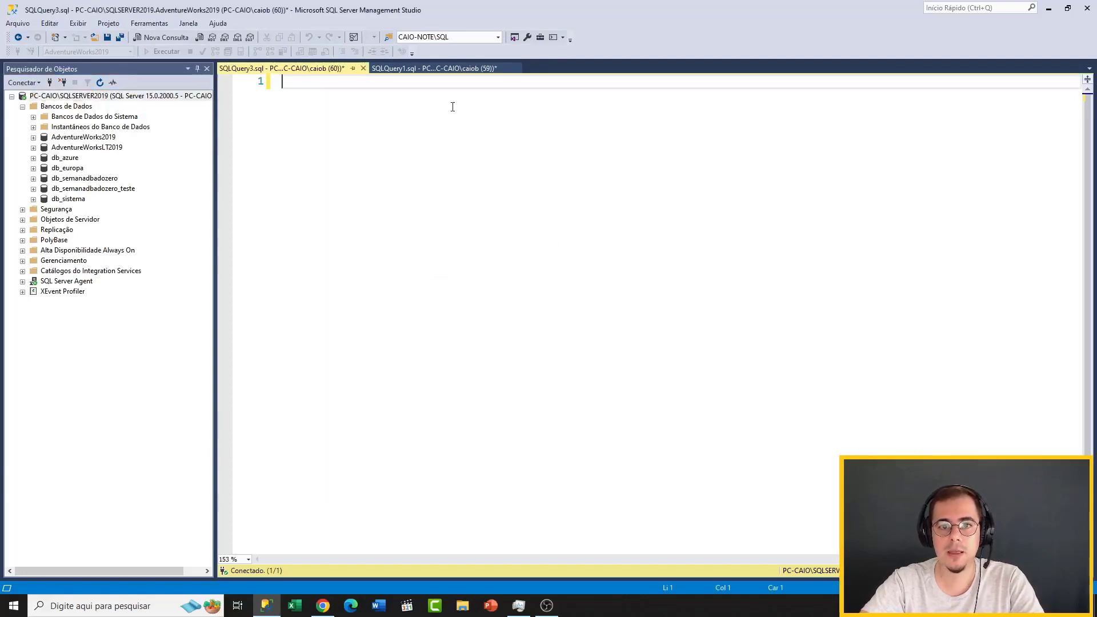
- Switch to the SQLQuery1.sql script, enlarge its text and narrow the object explorer to give the code more room
click(434, 70)
ctrl+scroll(343, 142, up, 2)
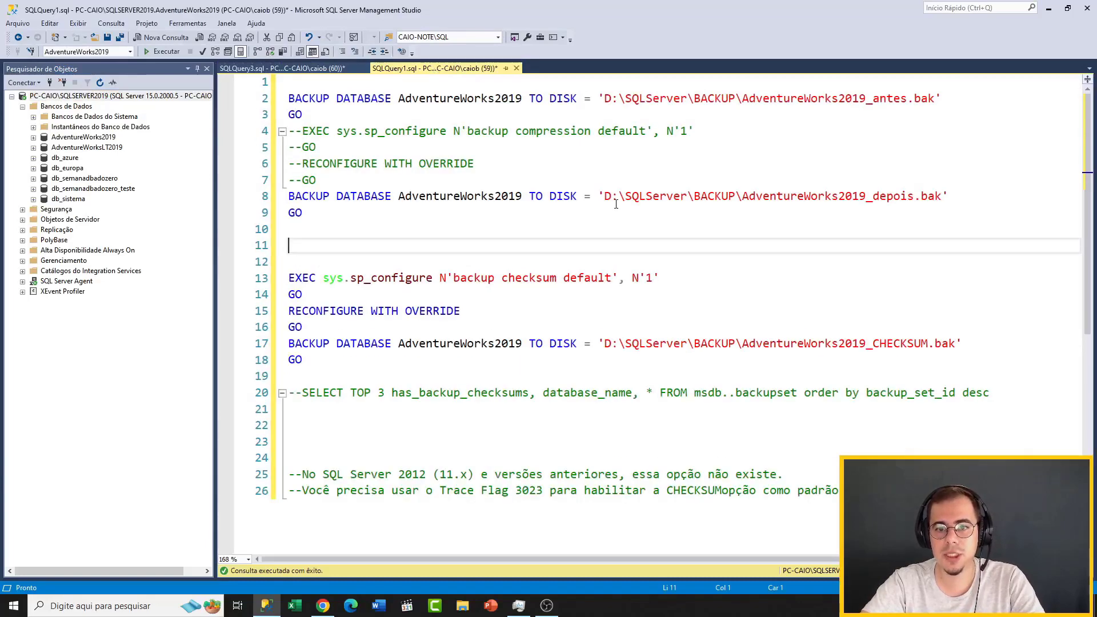
drag(218, 139, 79, 134)
click(313, 154)
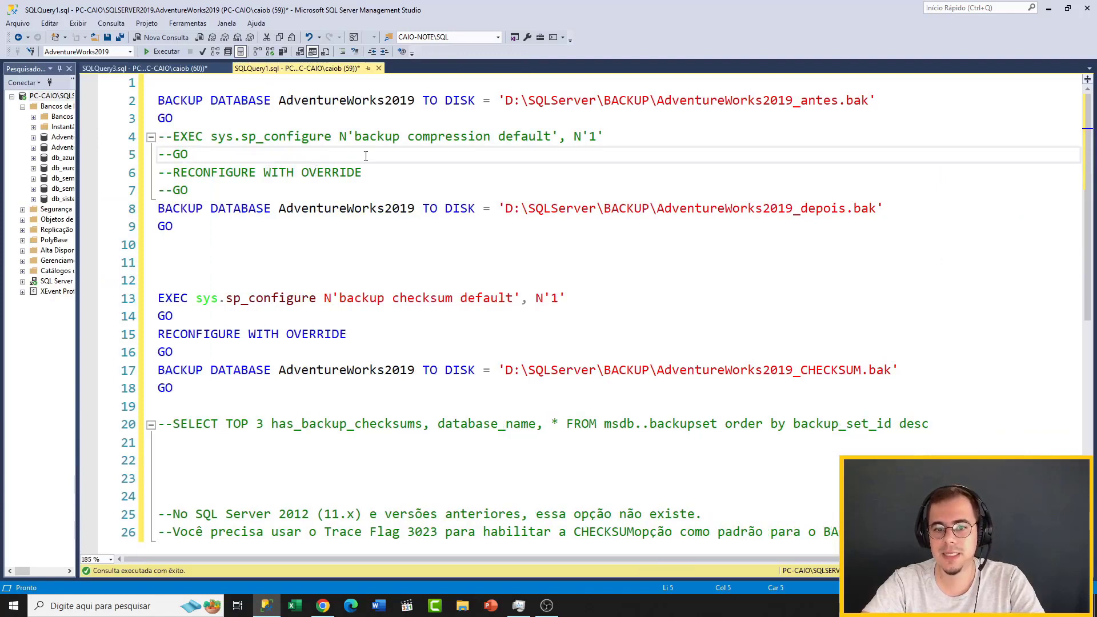
- Insert three blank lines above the SQL Server 2012 comment at the end of the script
click(299, 478)
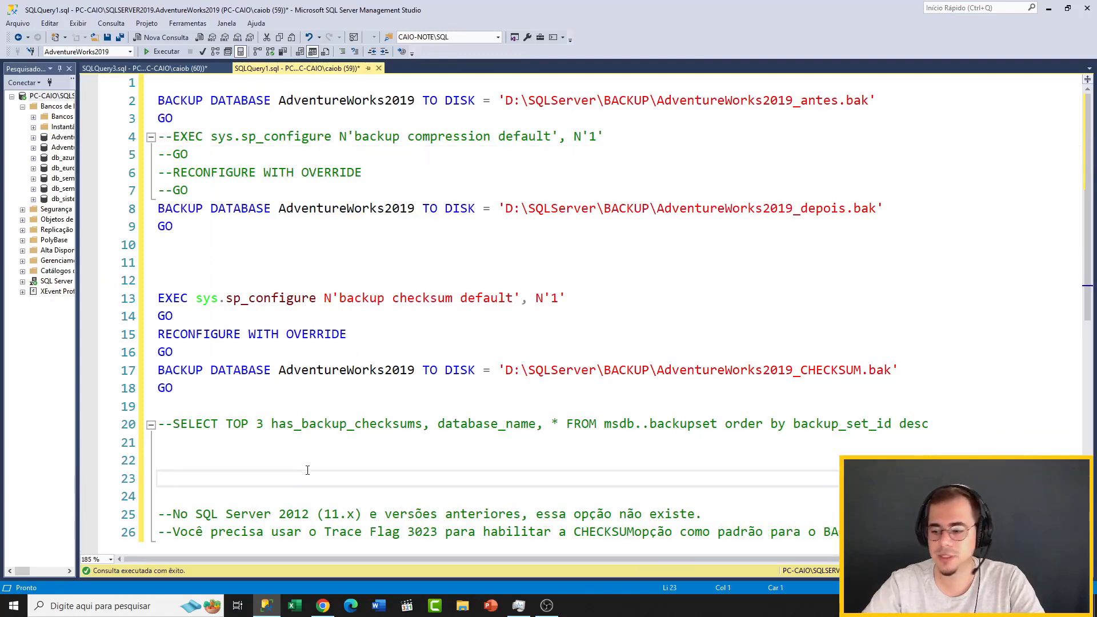
key(Return)
key(Return)
key(Return)
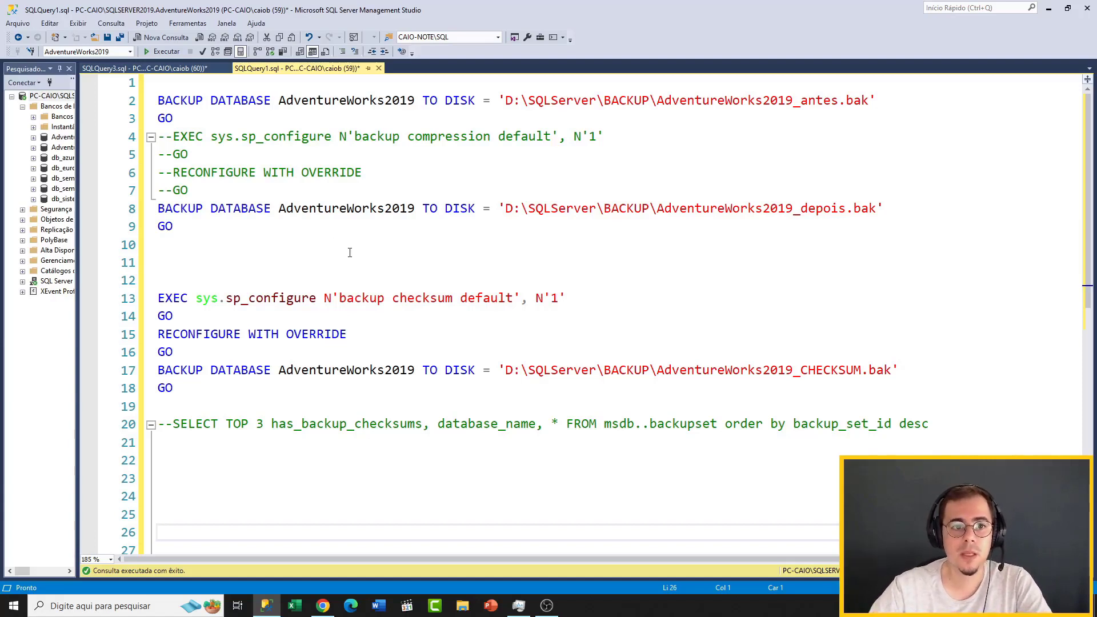
- Review the first BACKUP DATABASE statement, including its AdventureWorks2019 database, D:\SQLServer\BACKUP path and AdventureWorks2019_antes.bak file name
click(297, 241)
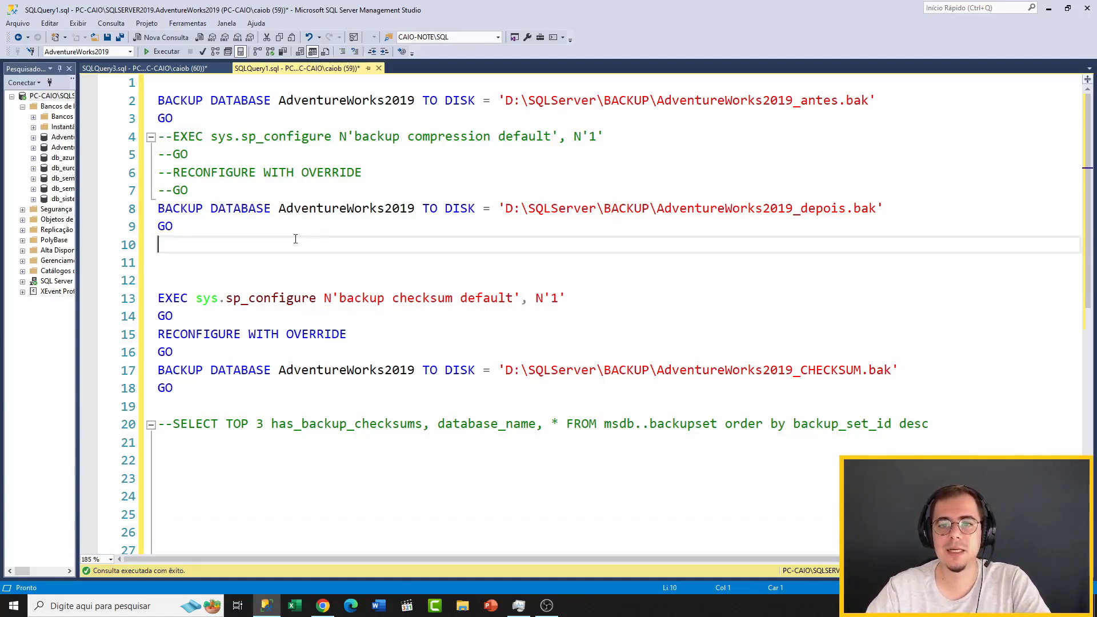
click(177, 118)
key(shift+Up)
key(shift+Home)
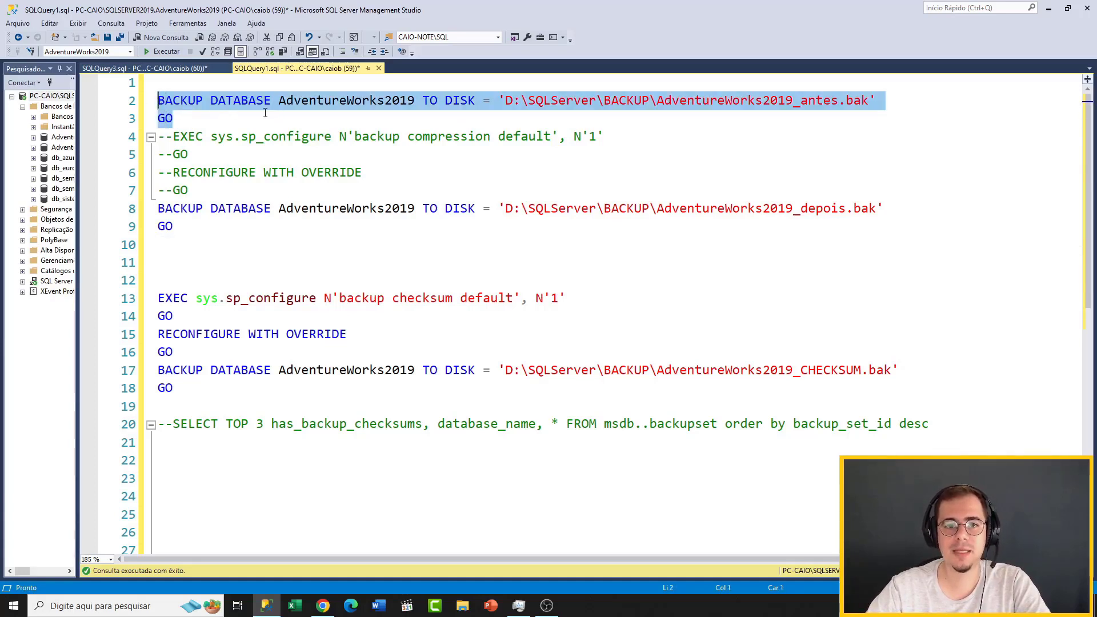
click(265, 118)
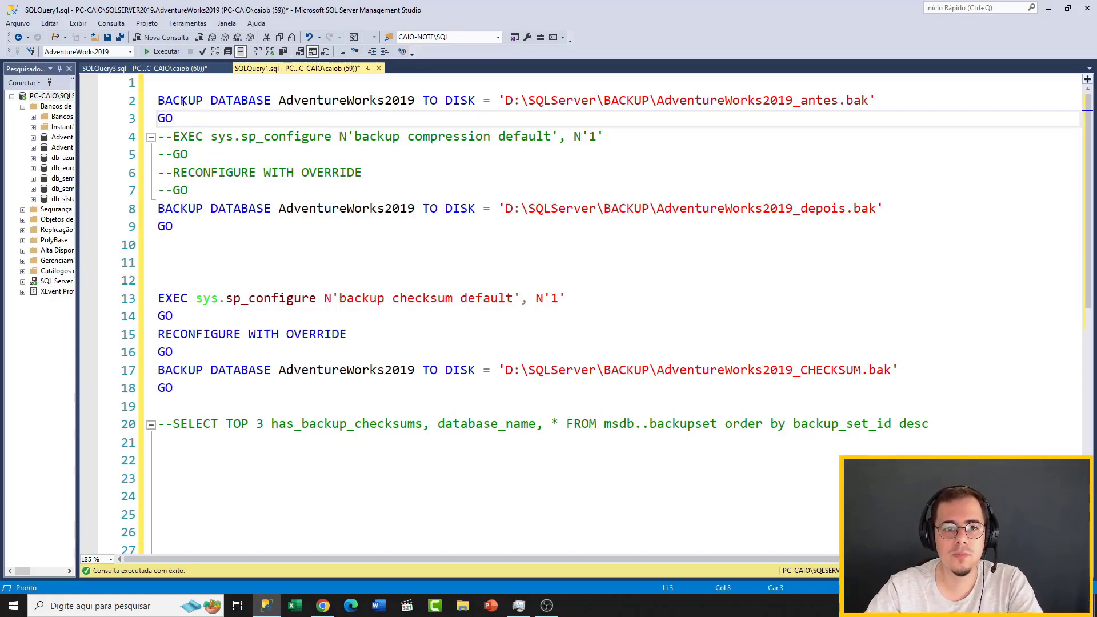
drag(181, 101, 223, 107)
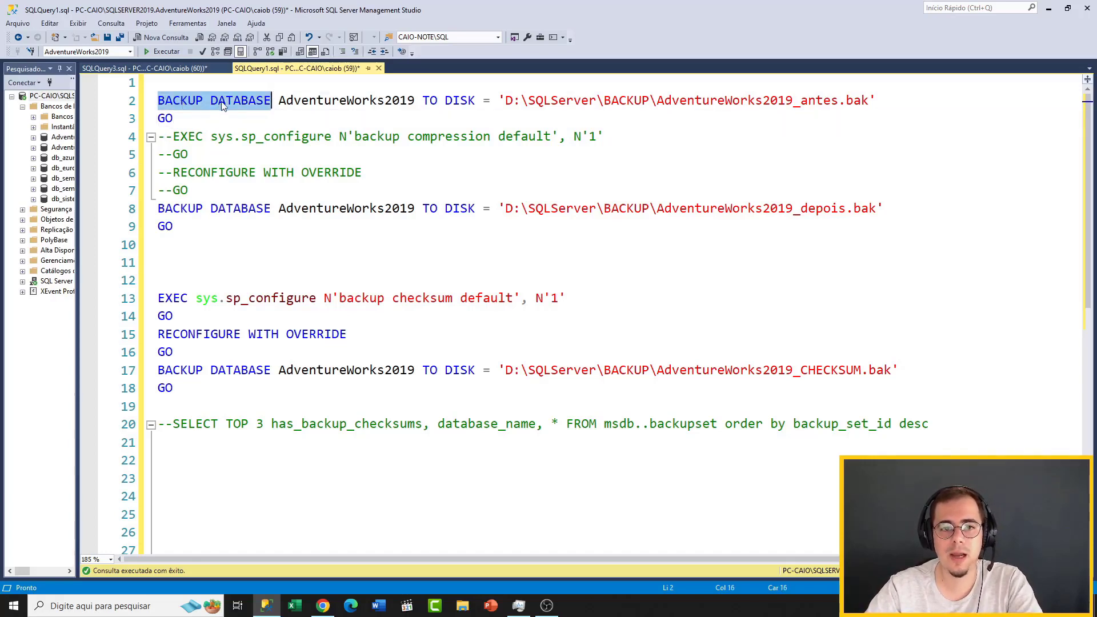
double_click(340, 99)
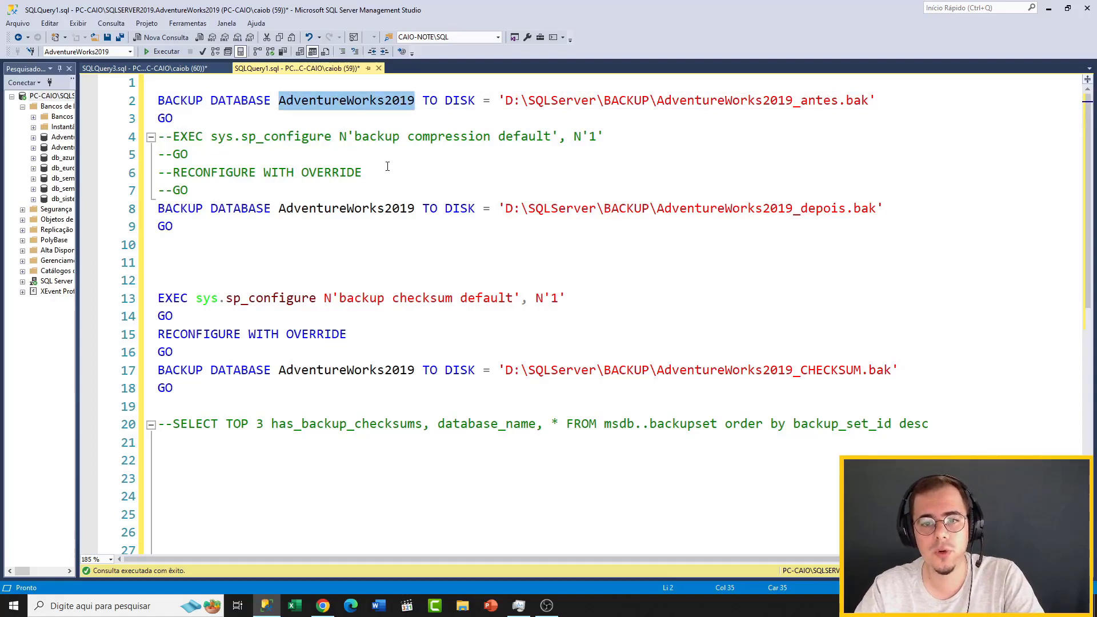
drag(423, 102, 658, 102)
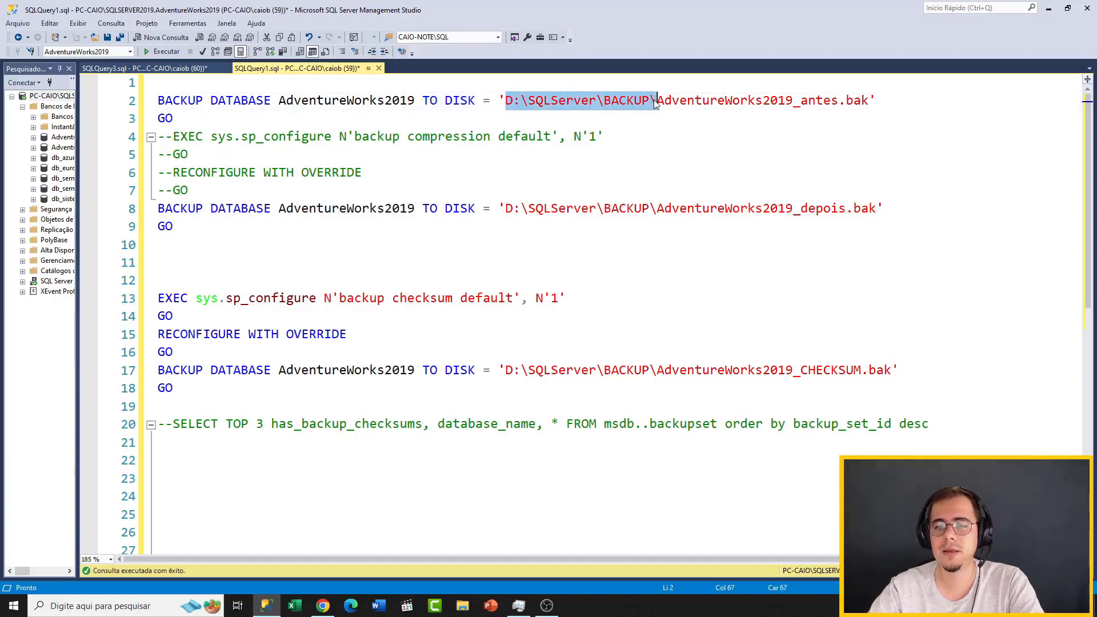
double_click(547, 102)
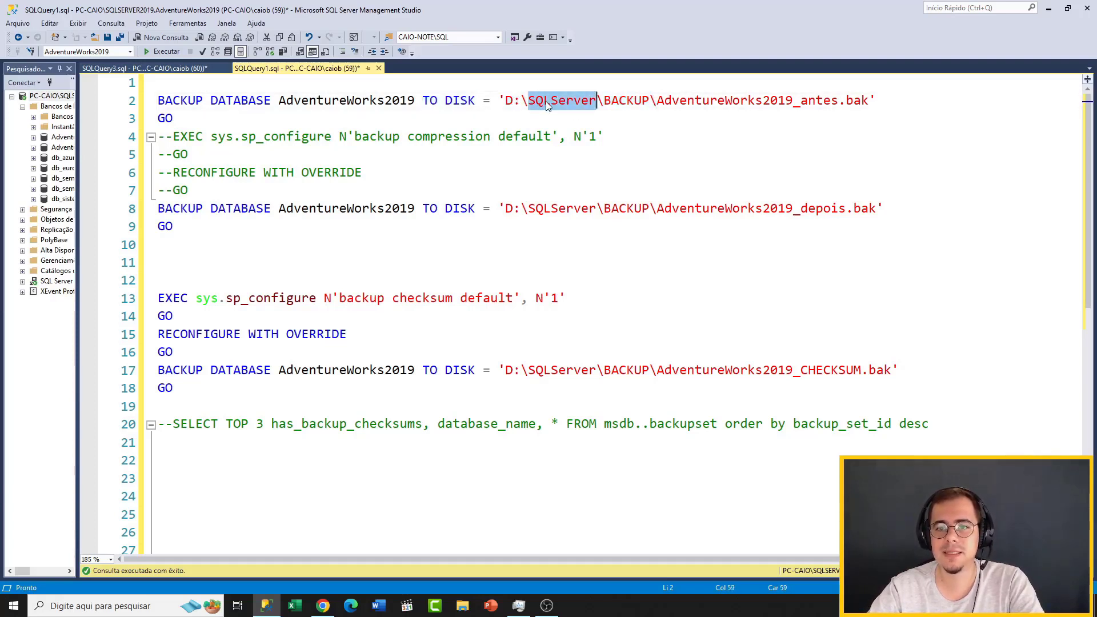
double_click(617, 102)
click(674, 102)
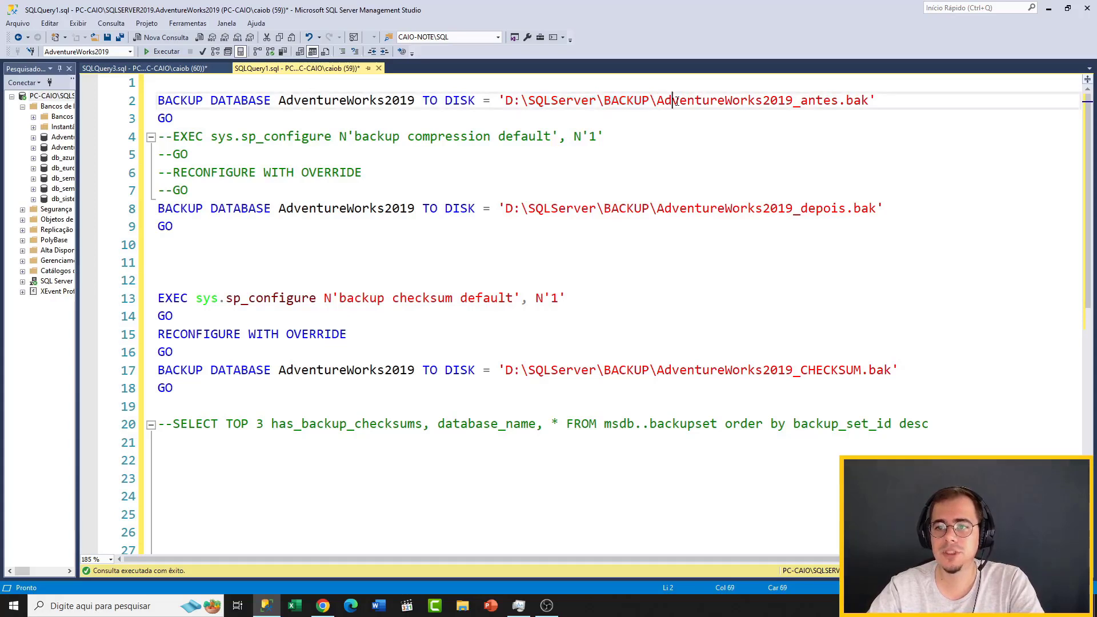
drag(658, 103, 838, 104)
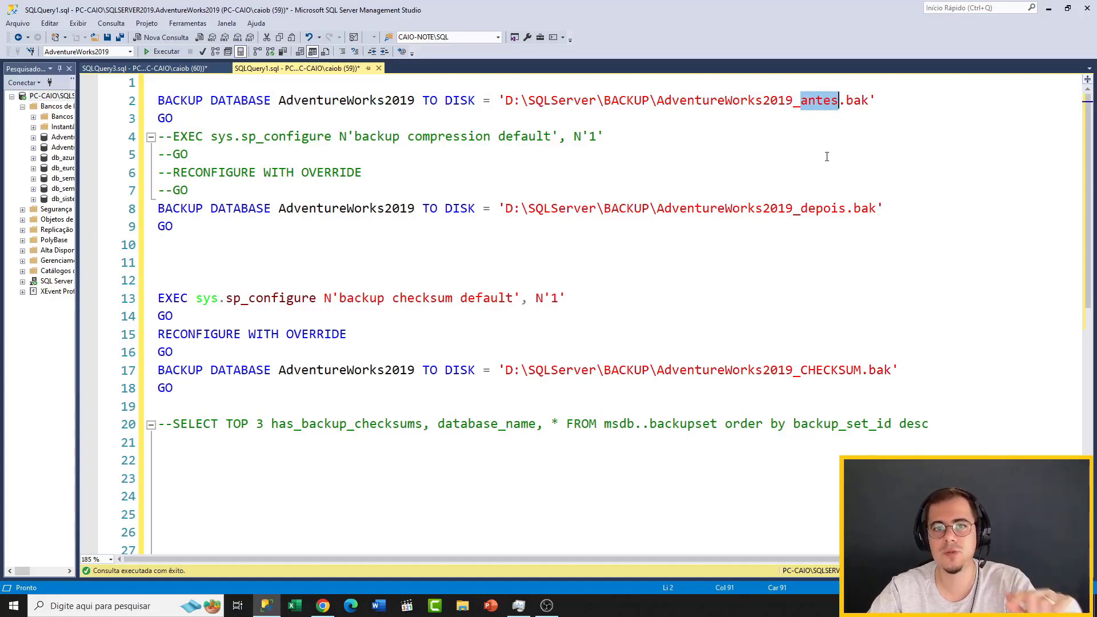
click(840, 112)
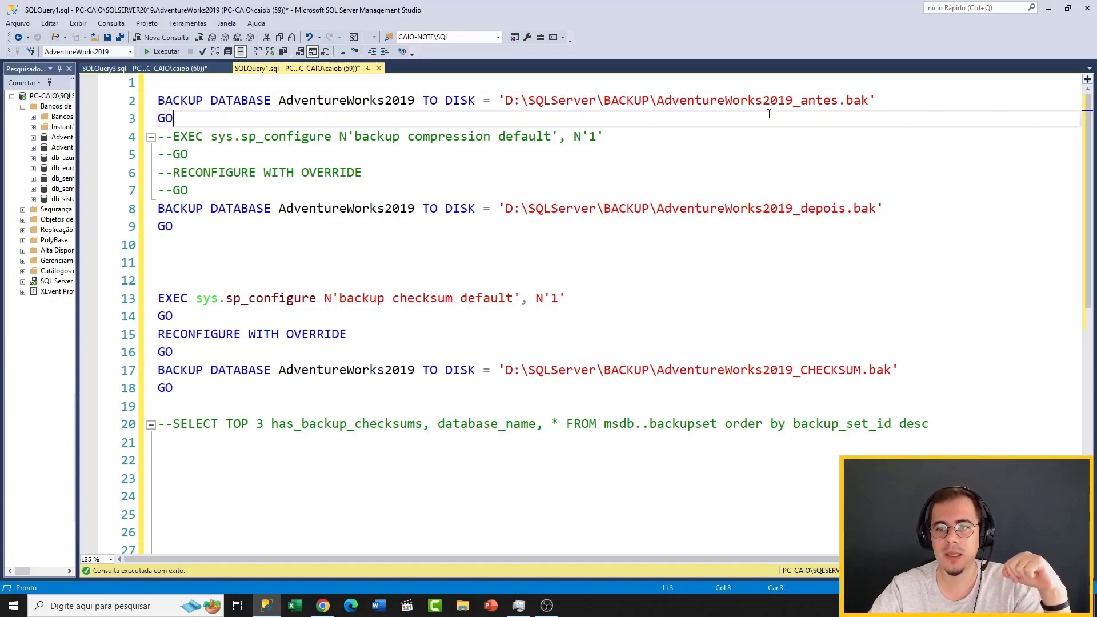
- Uncomment the sp_configure 'backup compression default' block on lines 4 to 7, including RECONFIGURE WITH OVERRIDE
drag(190, 192, 160, 143)
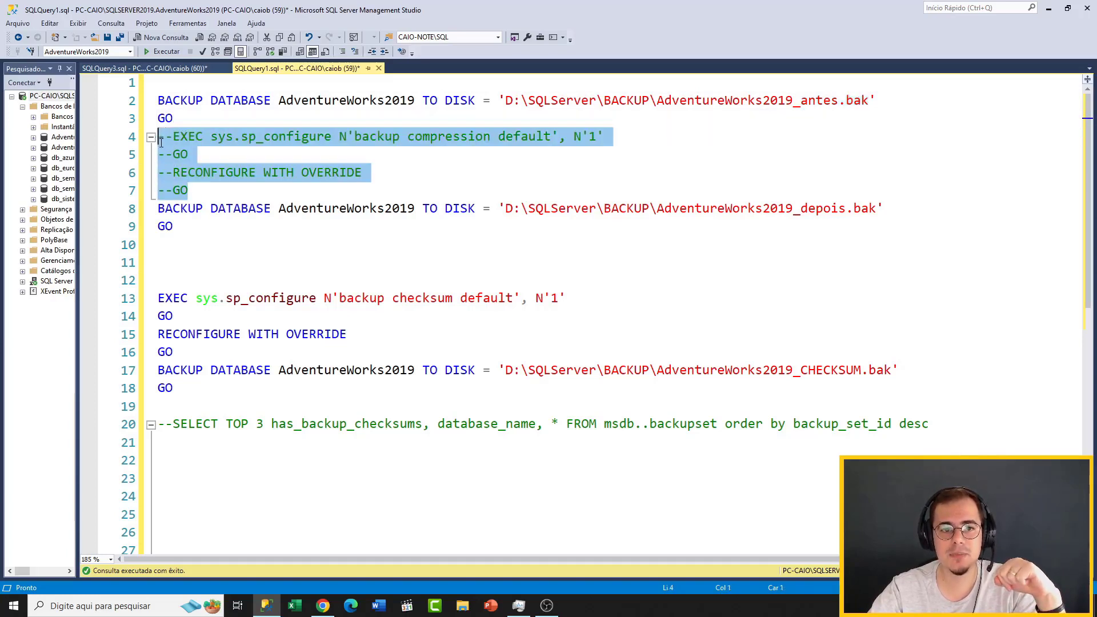
click(354, 52)
click(371, 187)
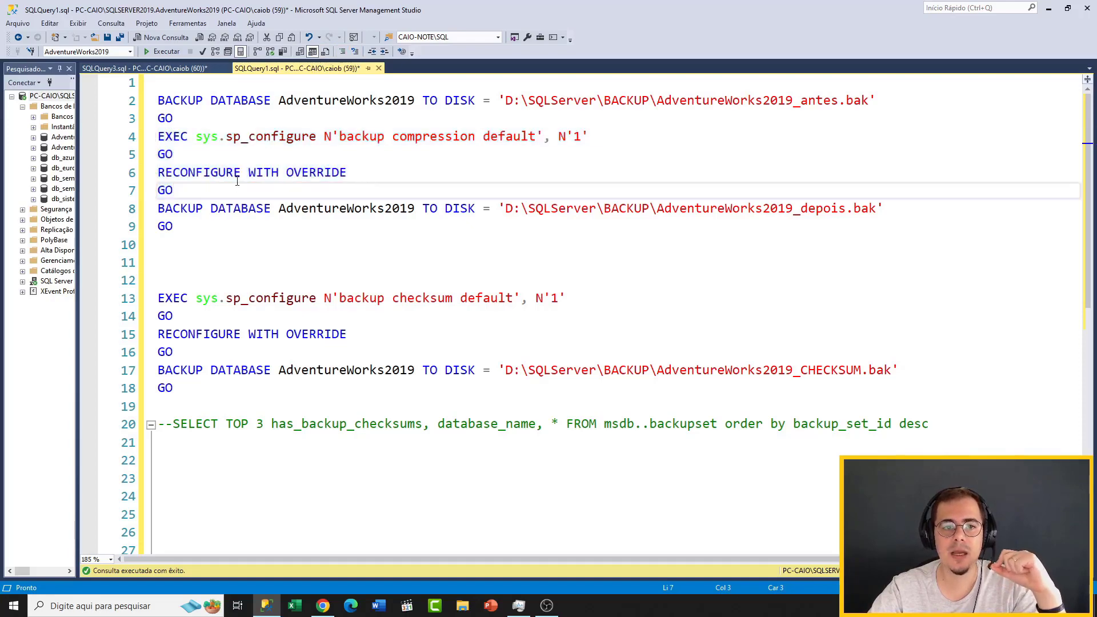
- Try enabling Compactar backup in the server properties' database settings, and cancel the dialog without saving
right_click(50, 98)
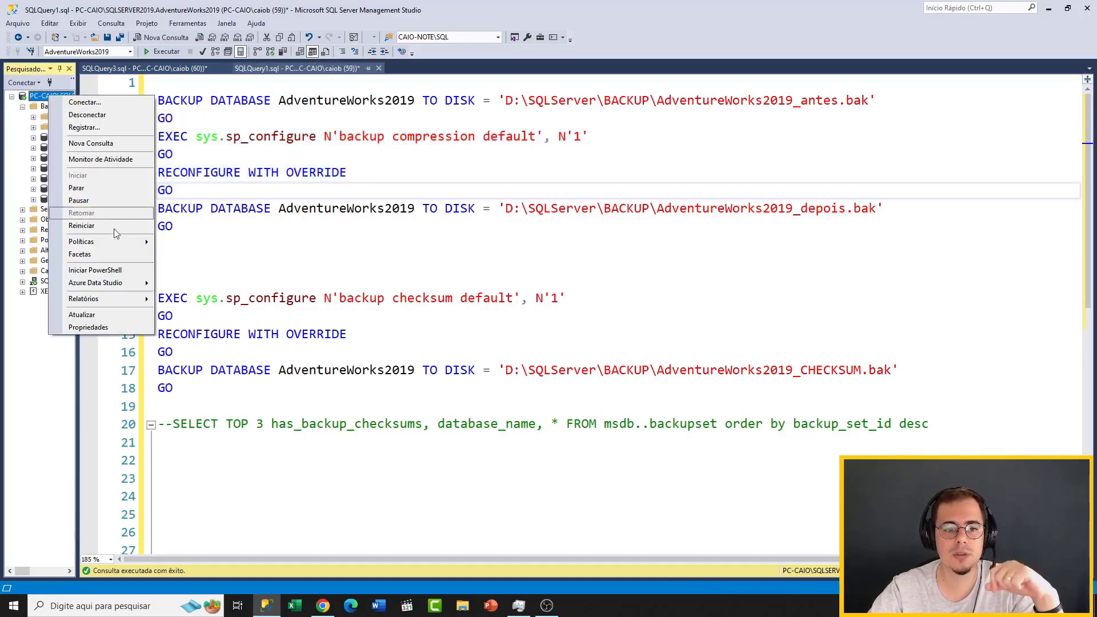
click(110, 324)
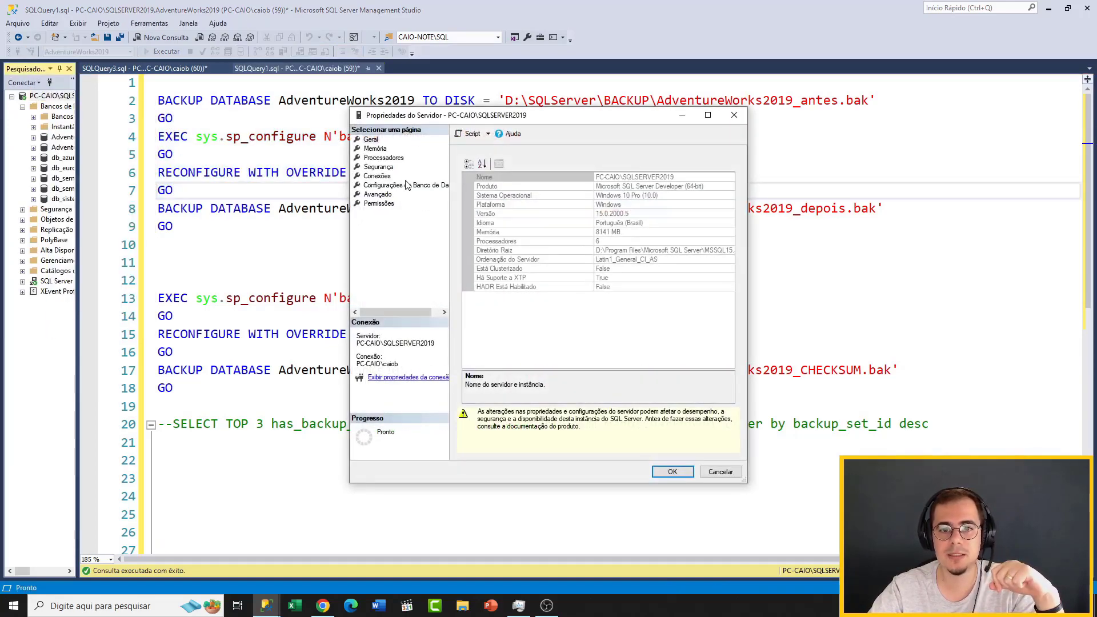
click(394, 187)
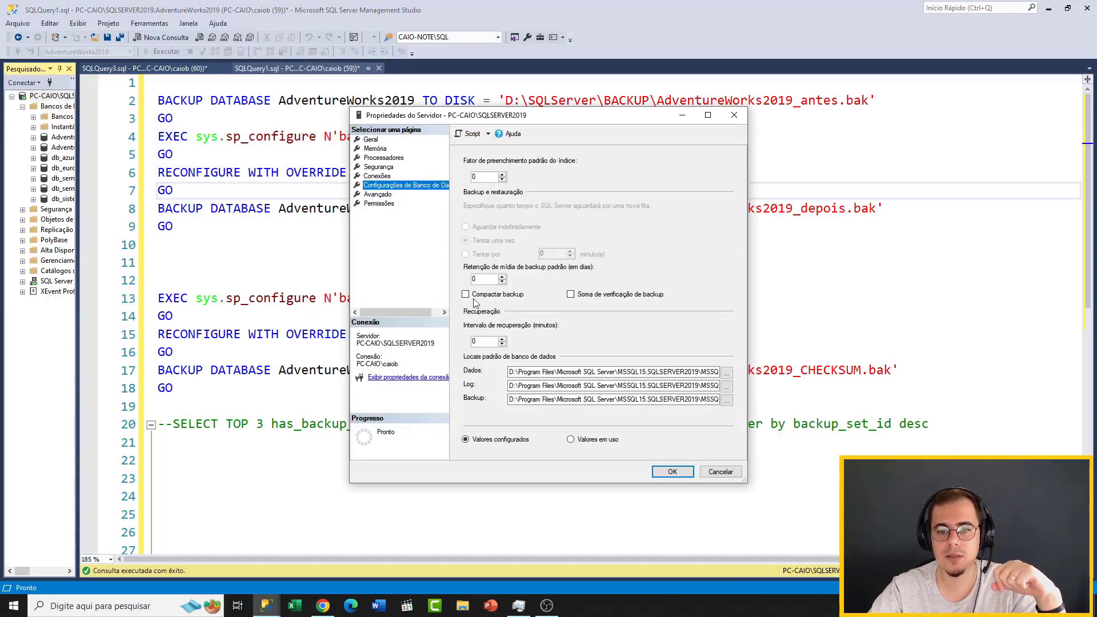
click(465, 295)
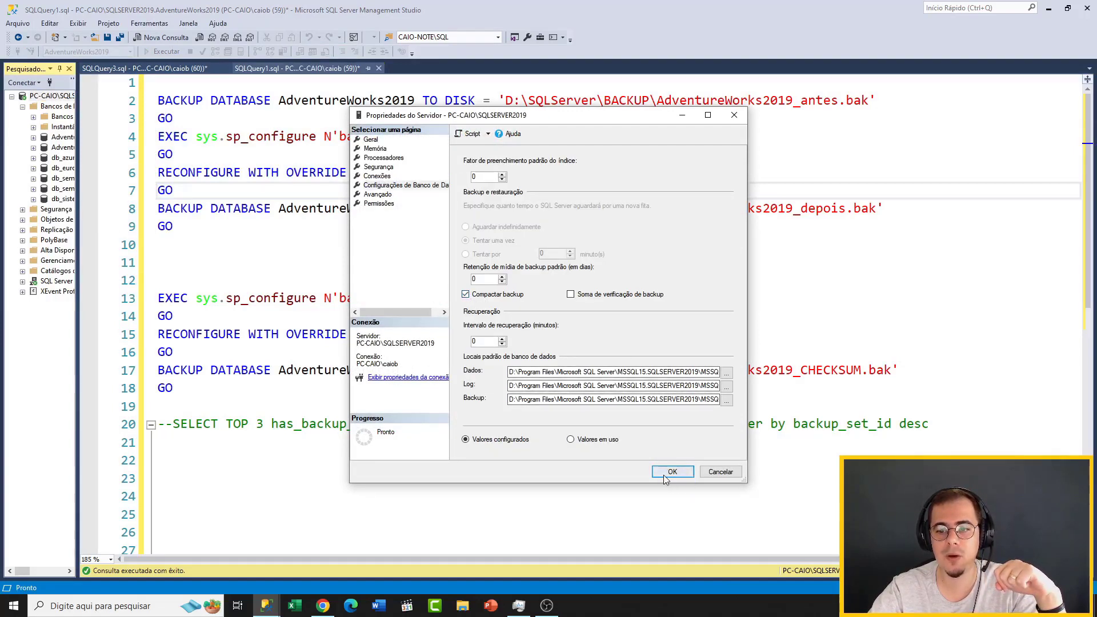
click(721, 471)
click(260, 182)
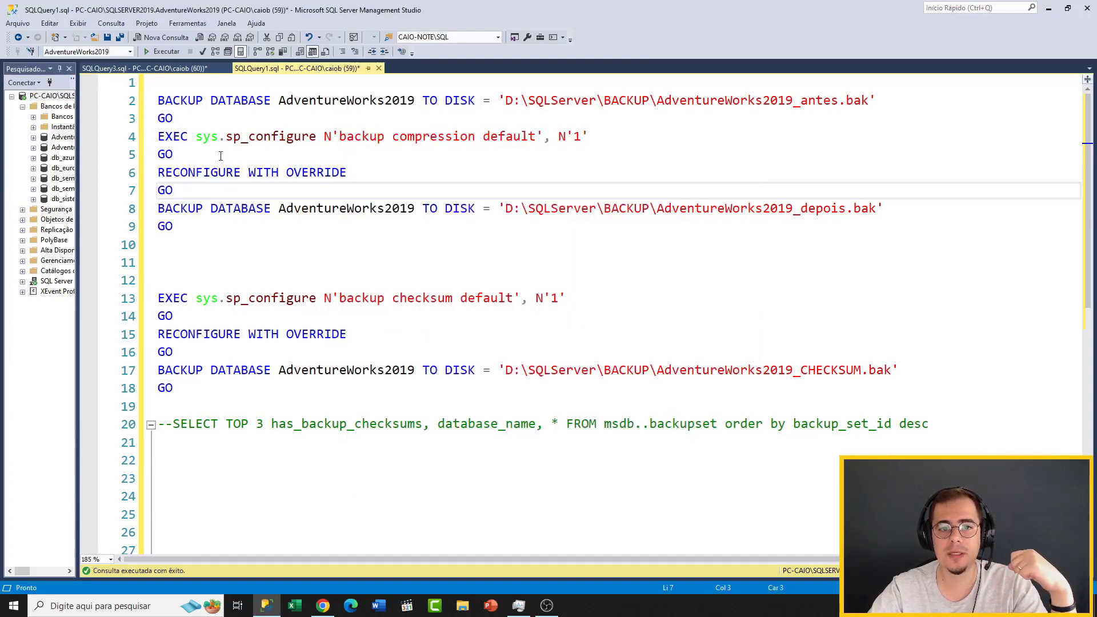
- Review the sp_configure block on lines 4 to 7, including the 'backup compression default' option and its value argument
drag(181, 181, 158, 138)
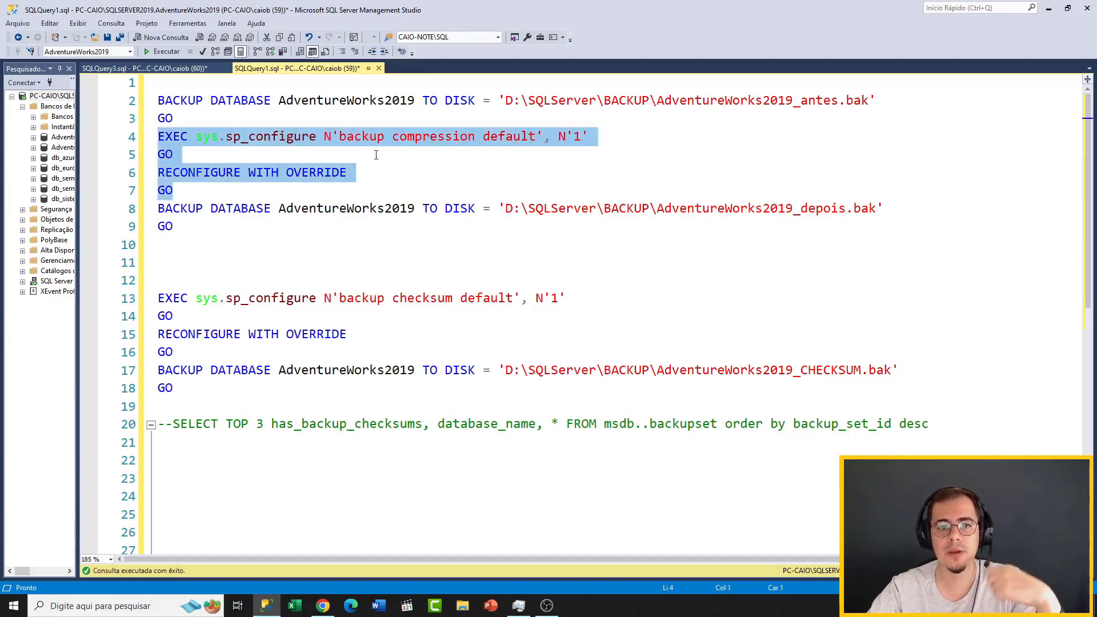
double_click(283, 138)
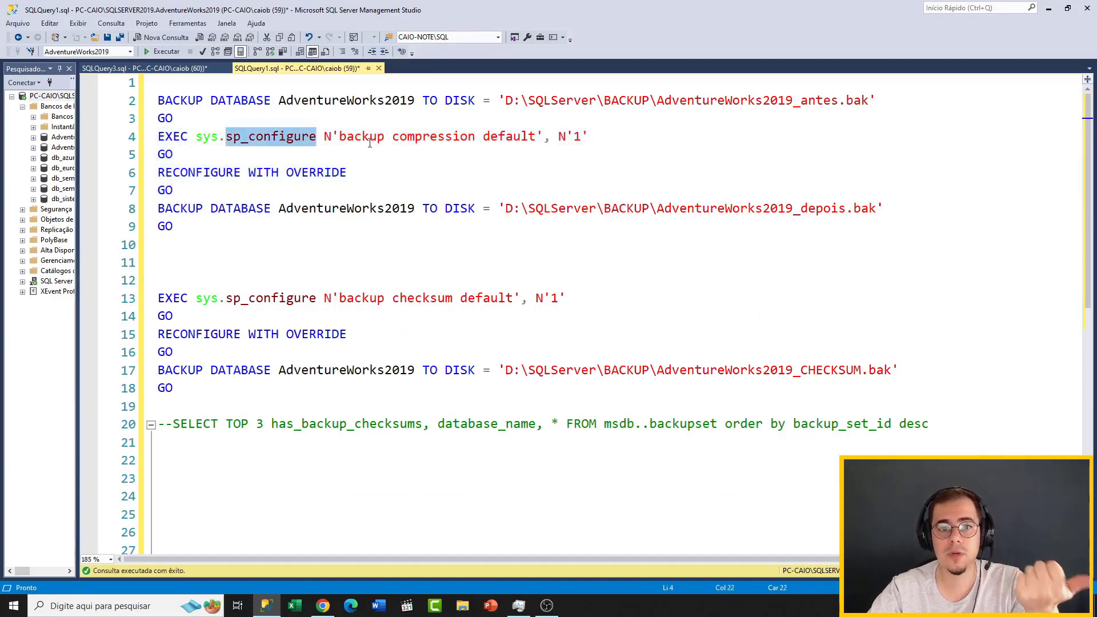
drag(368, 140, 509, 140)
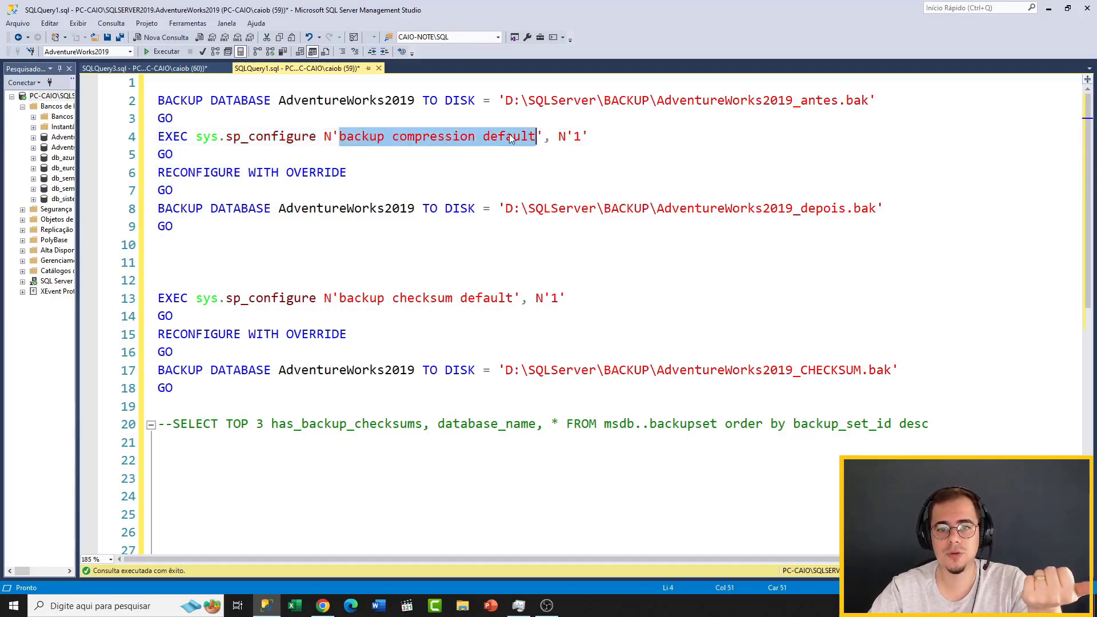
drag(581, 137, 575, 137)
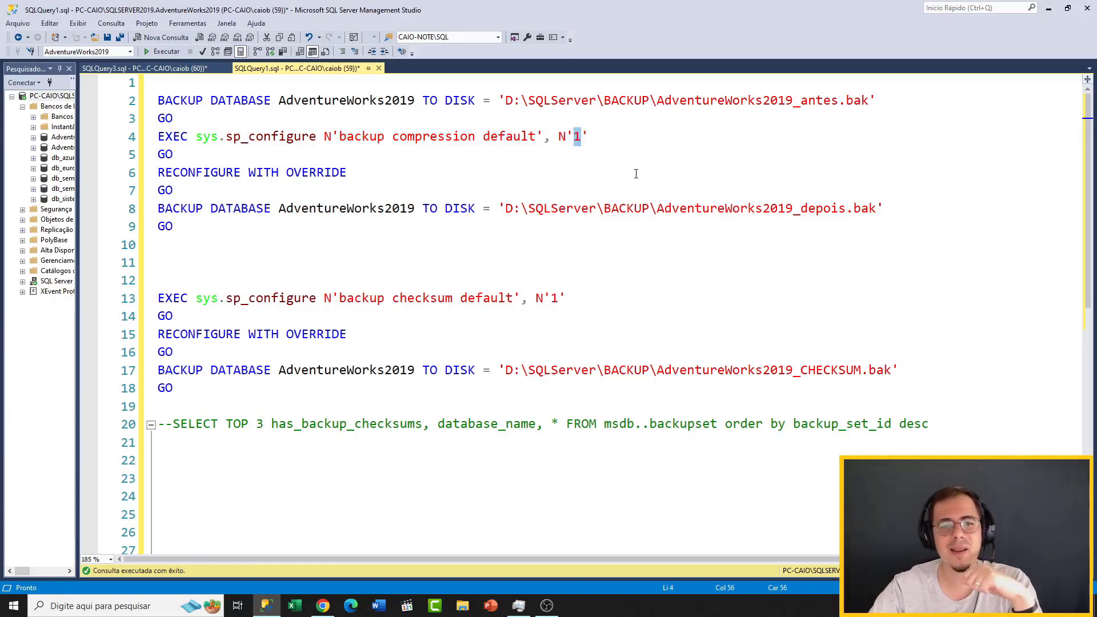
key(Down)
click(200, 190)
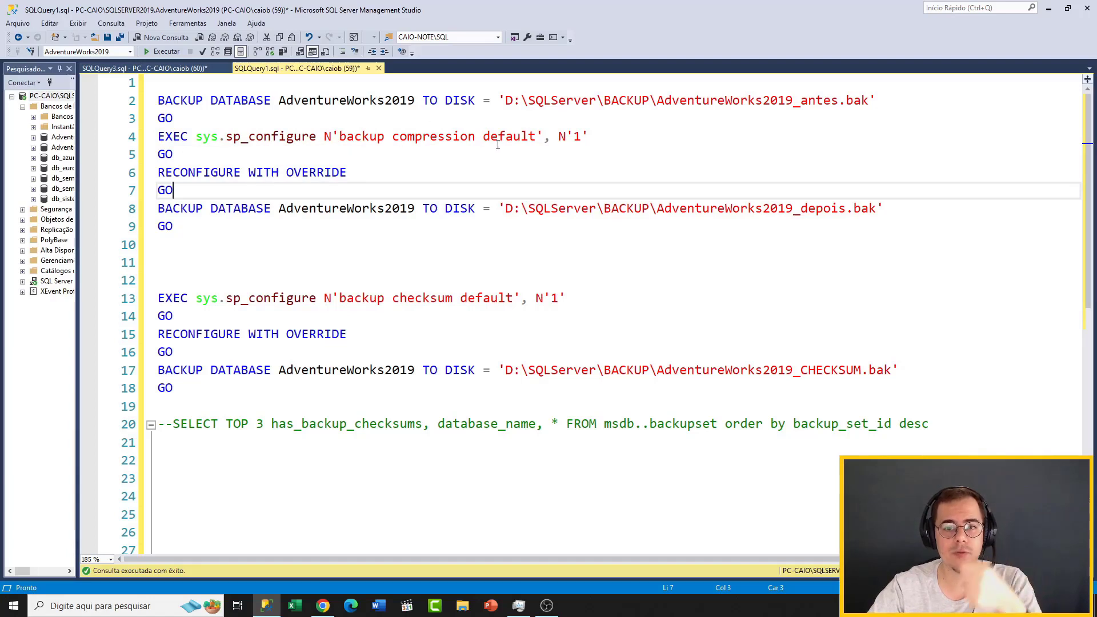
- Review the second BACKUP DATABASE statement on lines 8 and 9, comparing its AdventureWorks2019_depois.bak file name with the first backup's
drag(214, 232, 143, 210)
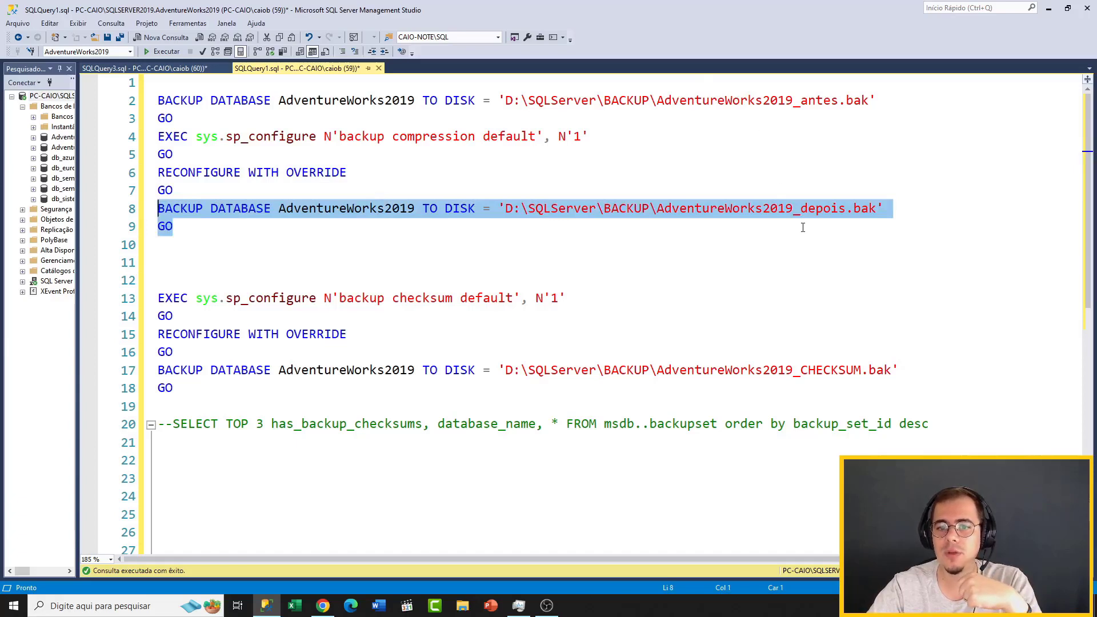
click(820, 100)
click(802, 209)
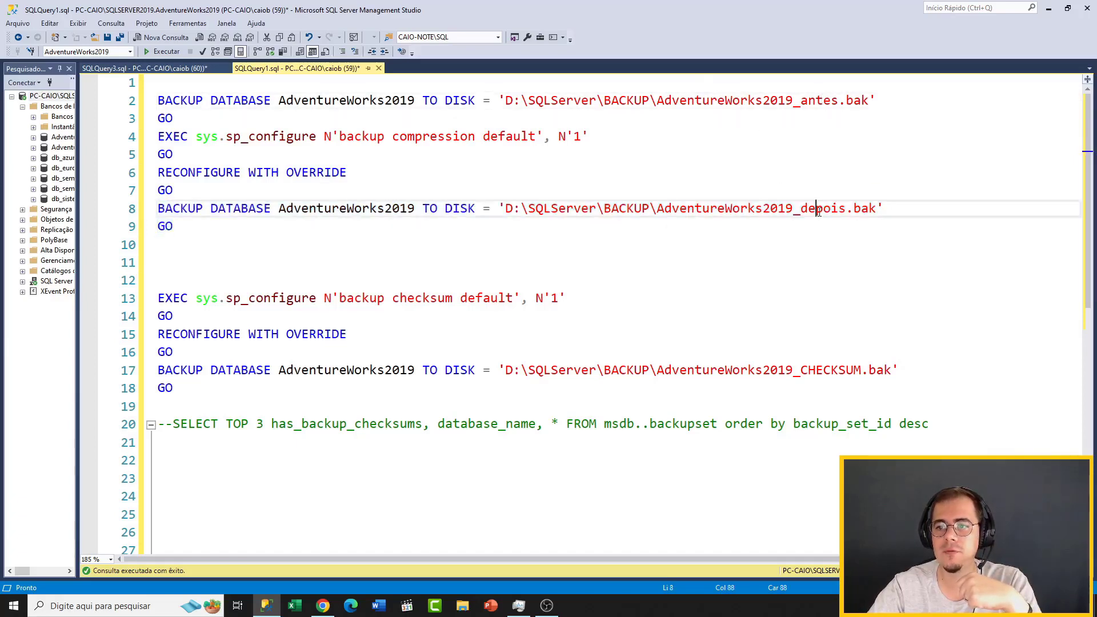
drag(803, 210, 847, 210)
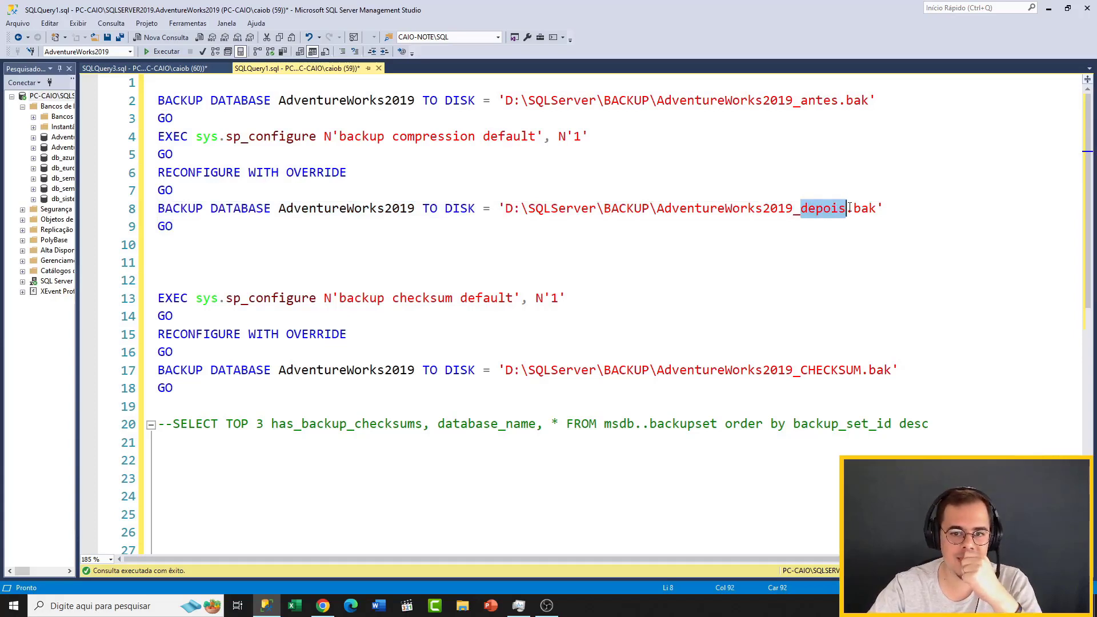
click(766, 228)
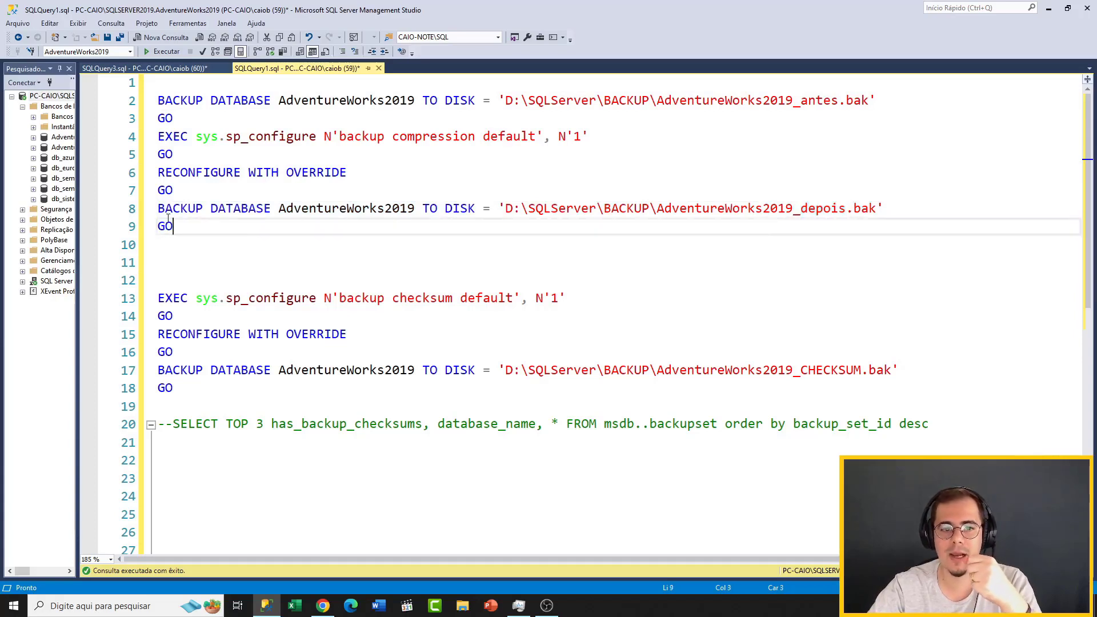
drag(174, 227, 156, 212)
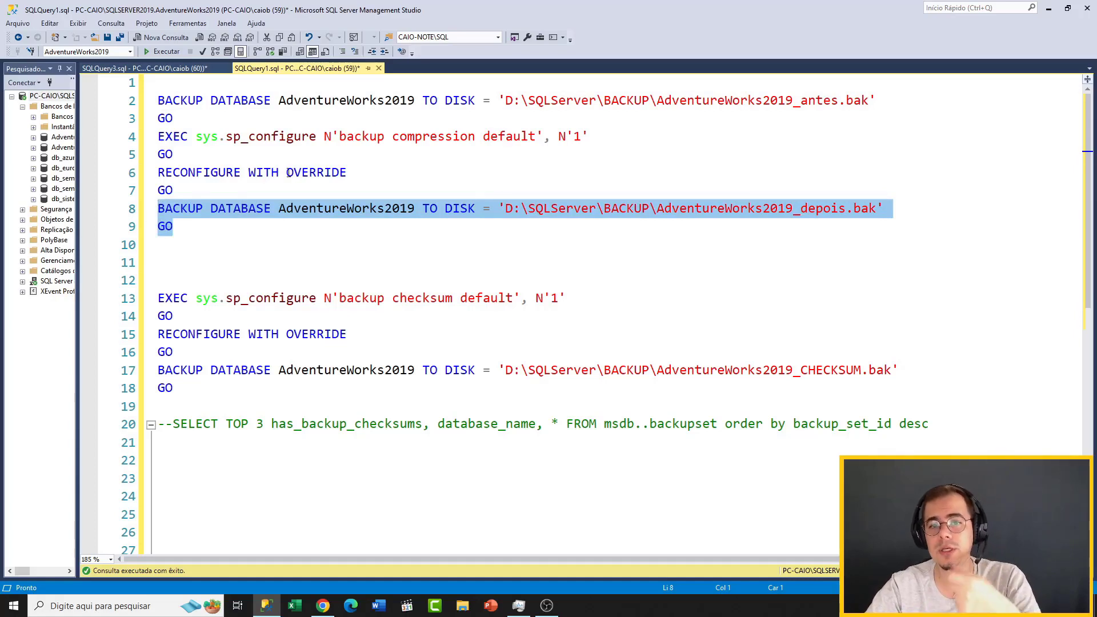
click(508, 159)
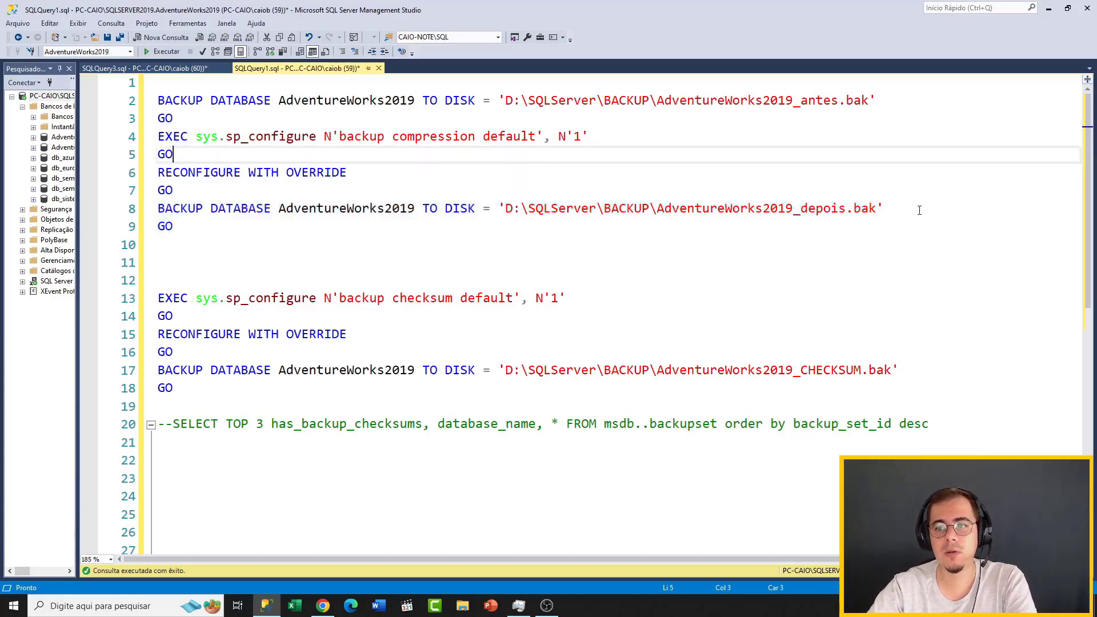
drag(207, 229, 159, 209)
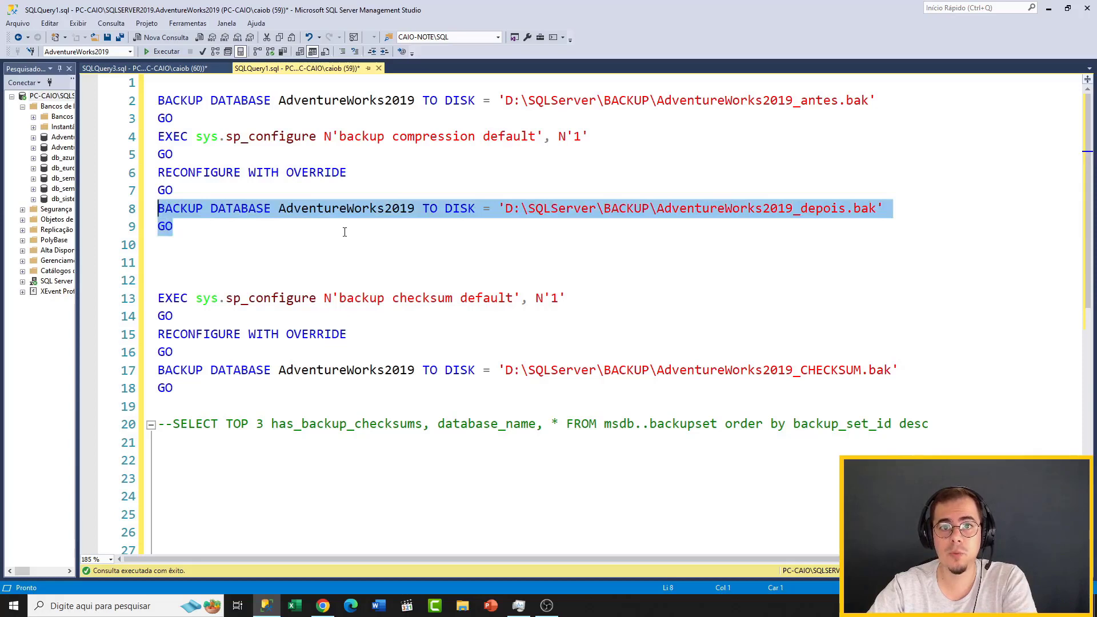
- Add a "with compression" line to the BACKUP DATABASE statement that writes AdventureWorks2019_depois.bak
click(928, 200)
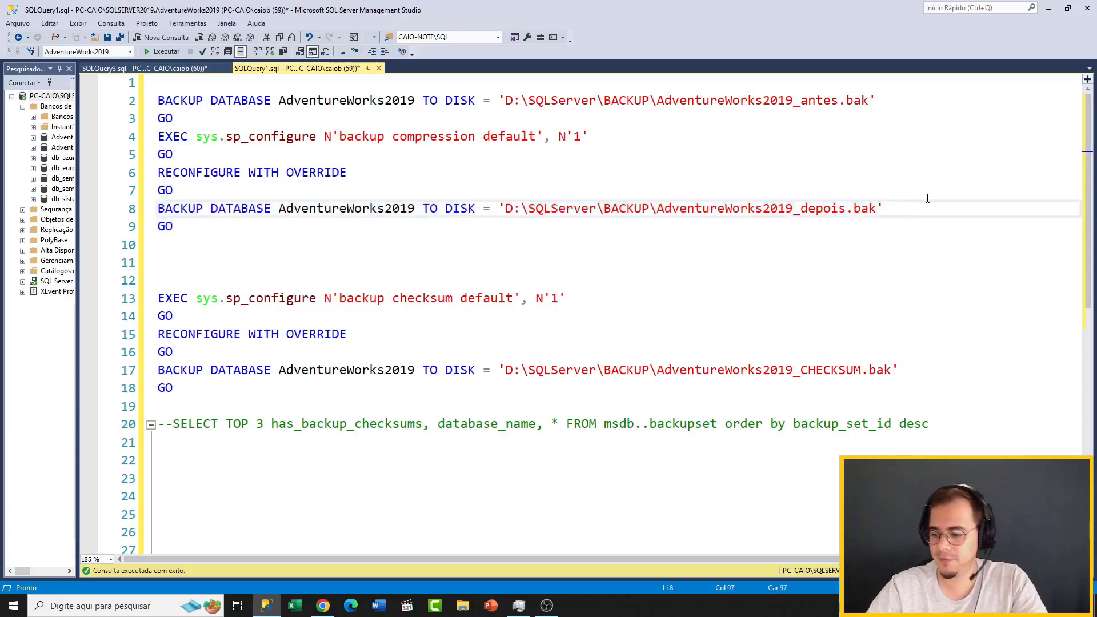
key(Return)
text(wi)
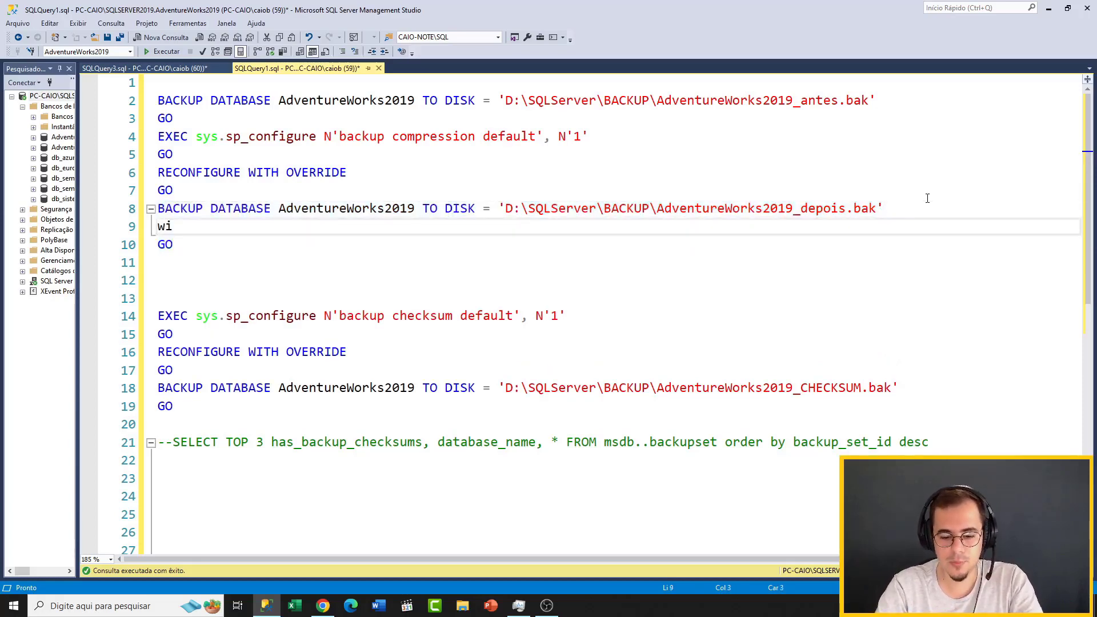
text(th compression)
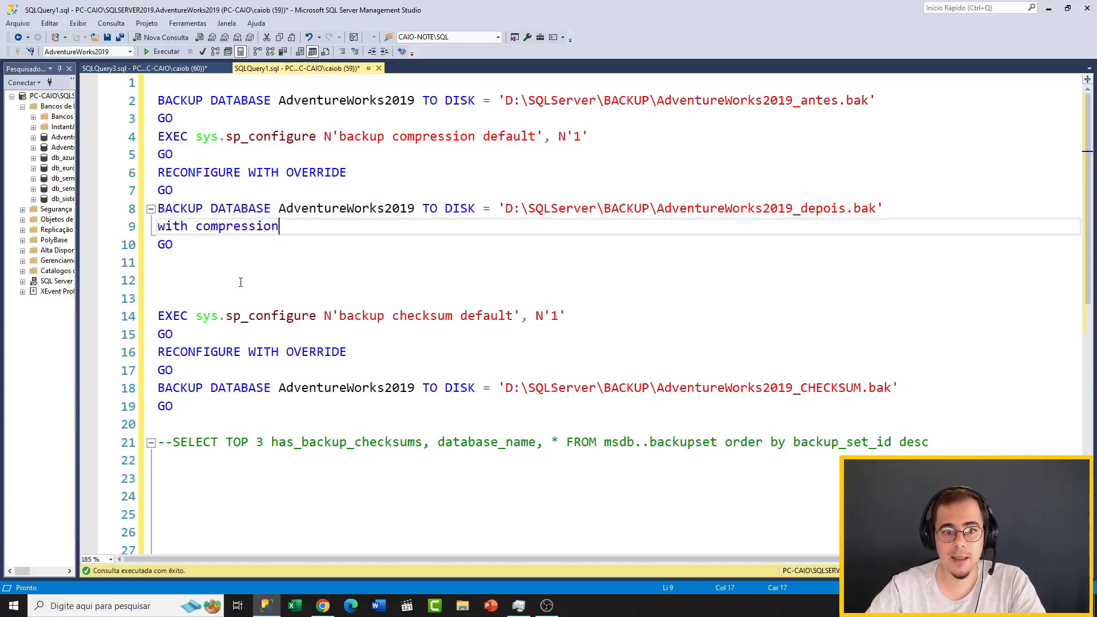
drag(193, 248, 156, 210)
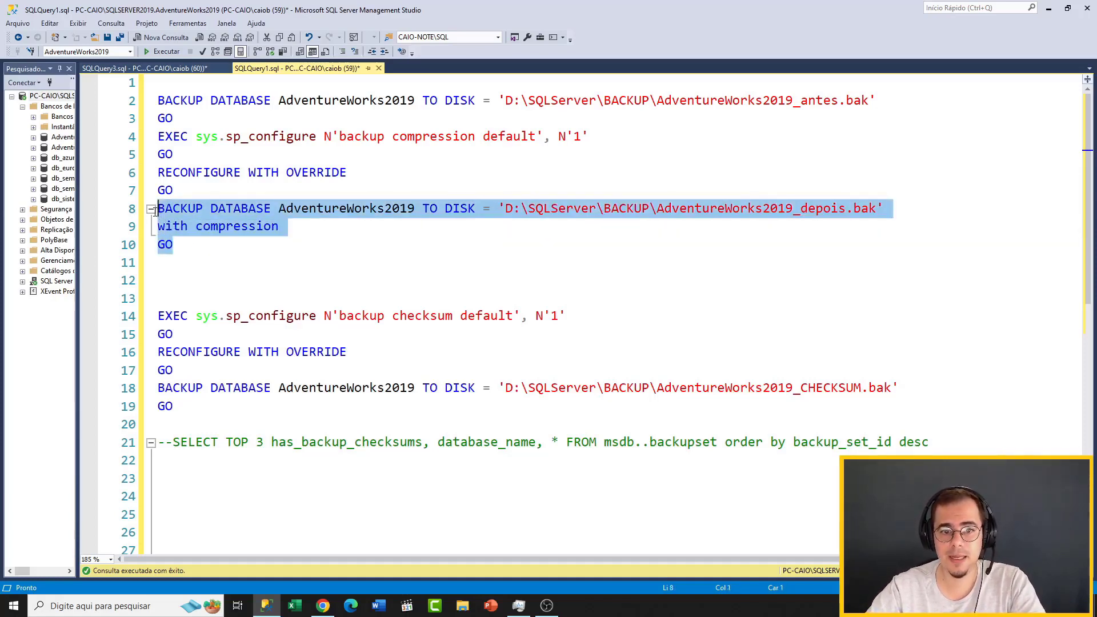
- Delete the "with compression" line from the second backup statement, including its line break
click(285, 242)
click(302, 228)
key(shift+Home)
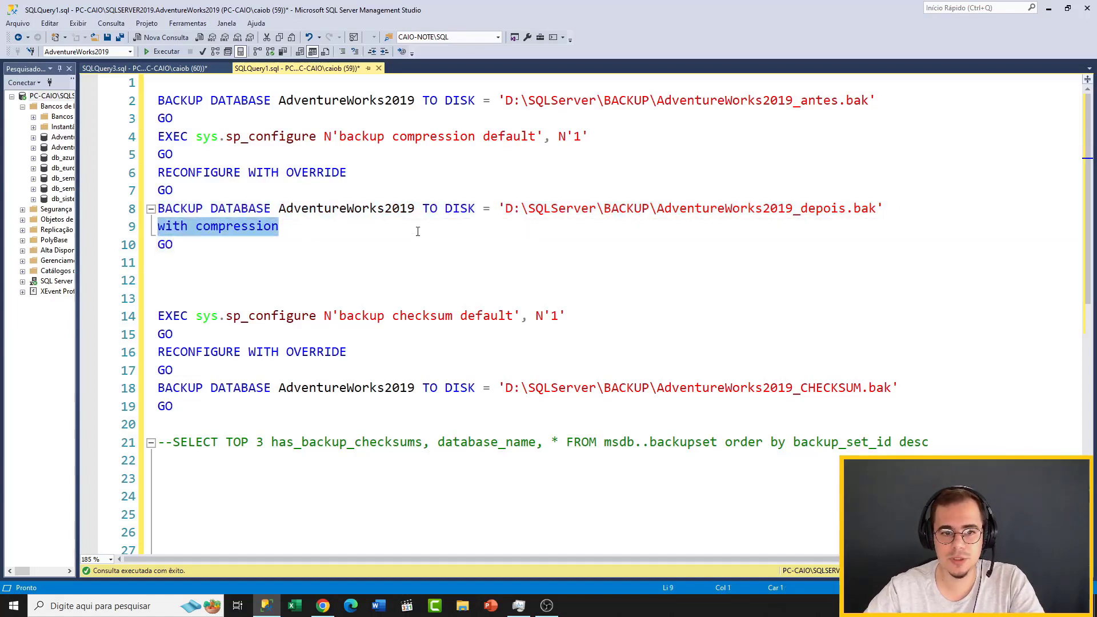
key(Delete)
key(Delete)
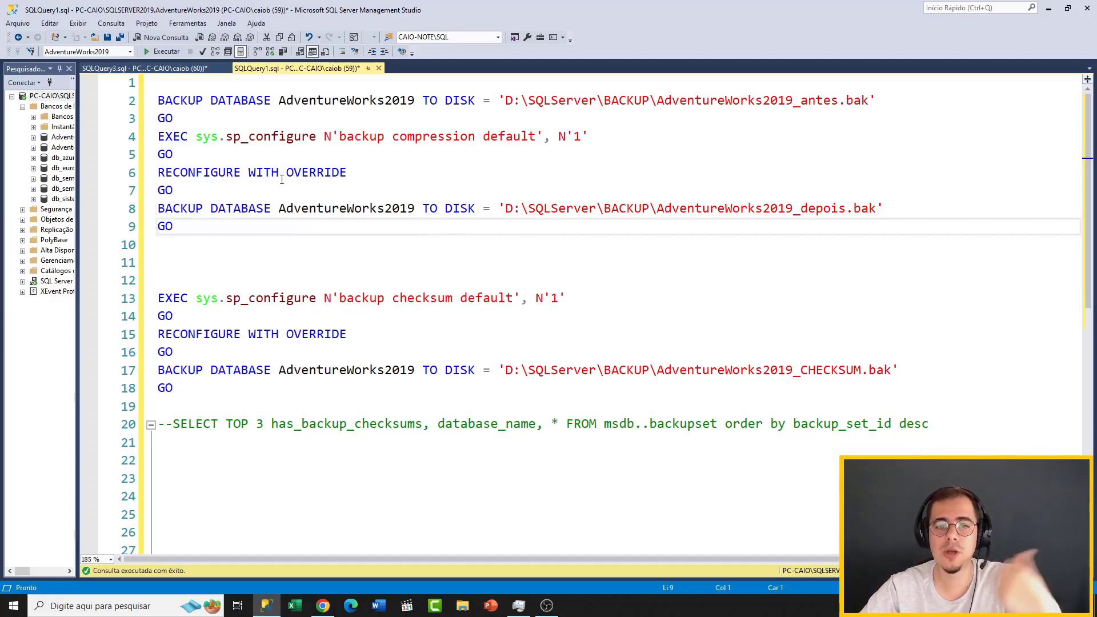
- Execute only the first BACKUP DATABASE statement, backing up AdventureWorks2019 to D:\SQLServer\BACKUP\AdventureWorks2019_antes.bak
drag(176, 190, 155, 137)
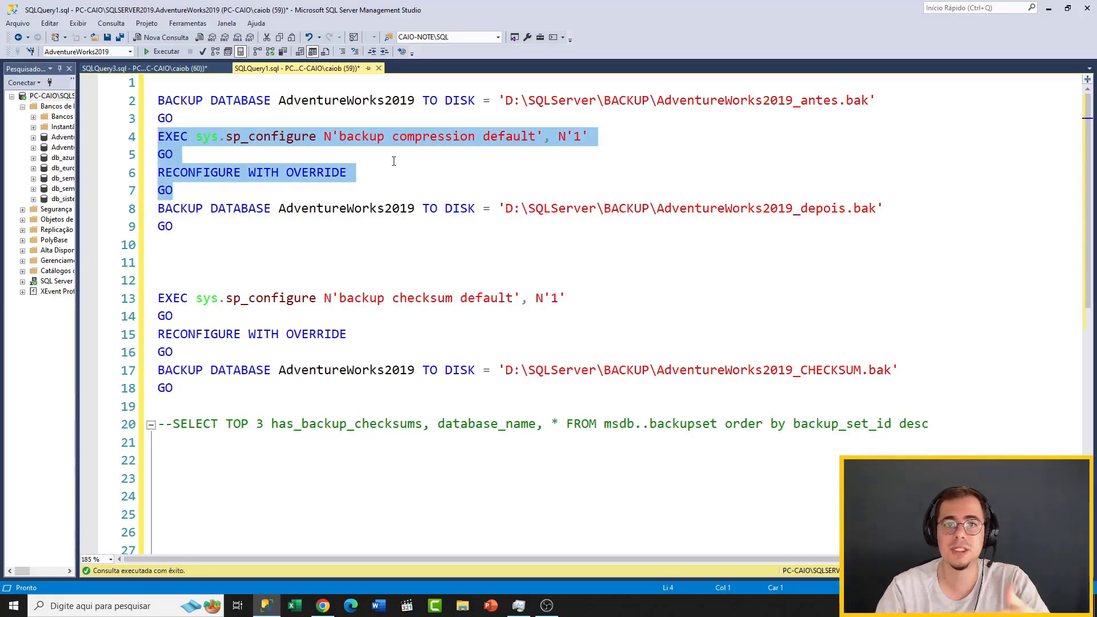
click(330, 243)
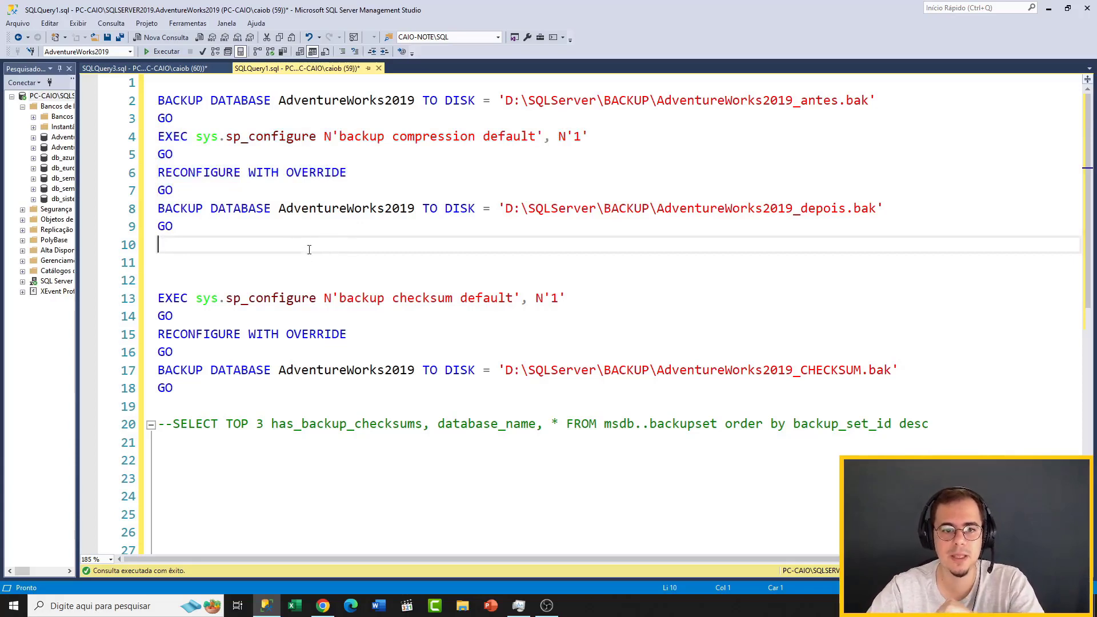
click(282, 234)
drag(173, 118, 154, 102)
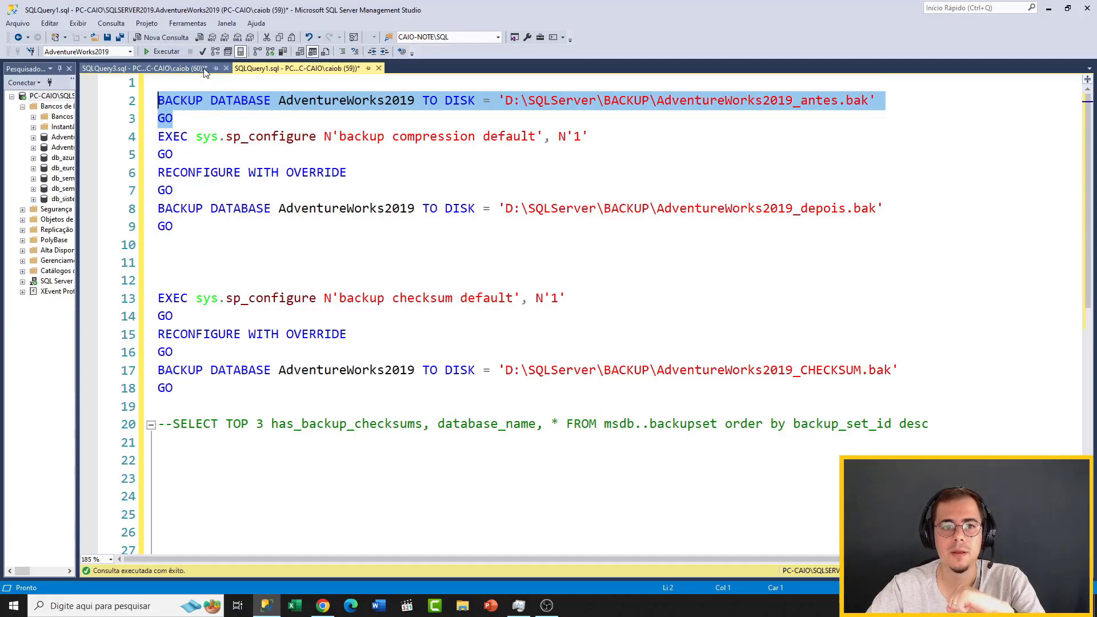
click(163, 51)
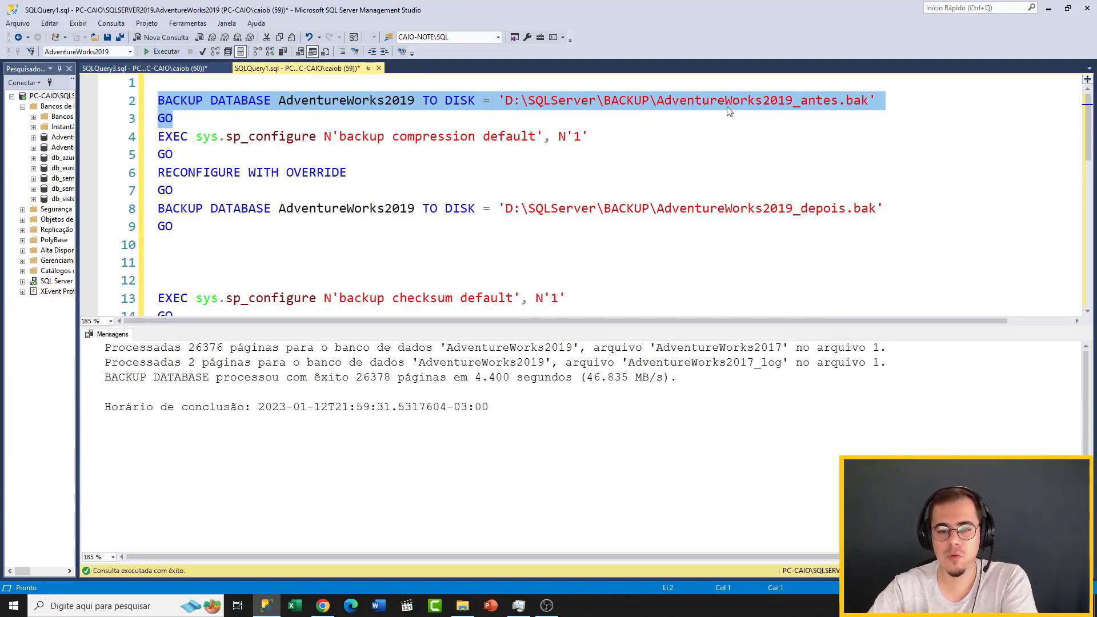
- Switch to File Explorer and check the size of AdventureWorks2019_antes.bak in the D:\SQLServer\BACKUP folder
click(463, 606)
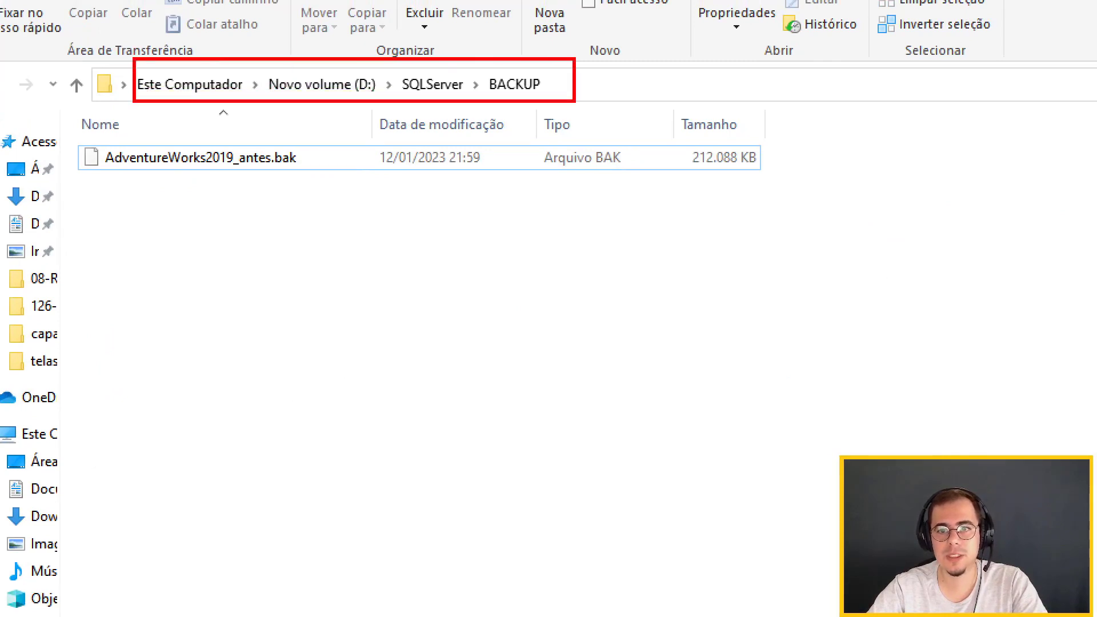
mouse_move(81, 139)
mouse_down()
mouse_move(295, 167)
mouse_move(323, 184)
mouse_up()
drag(238, 166, 268, 167)
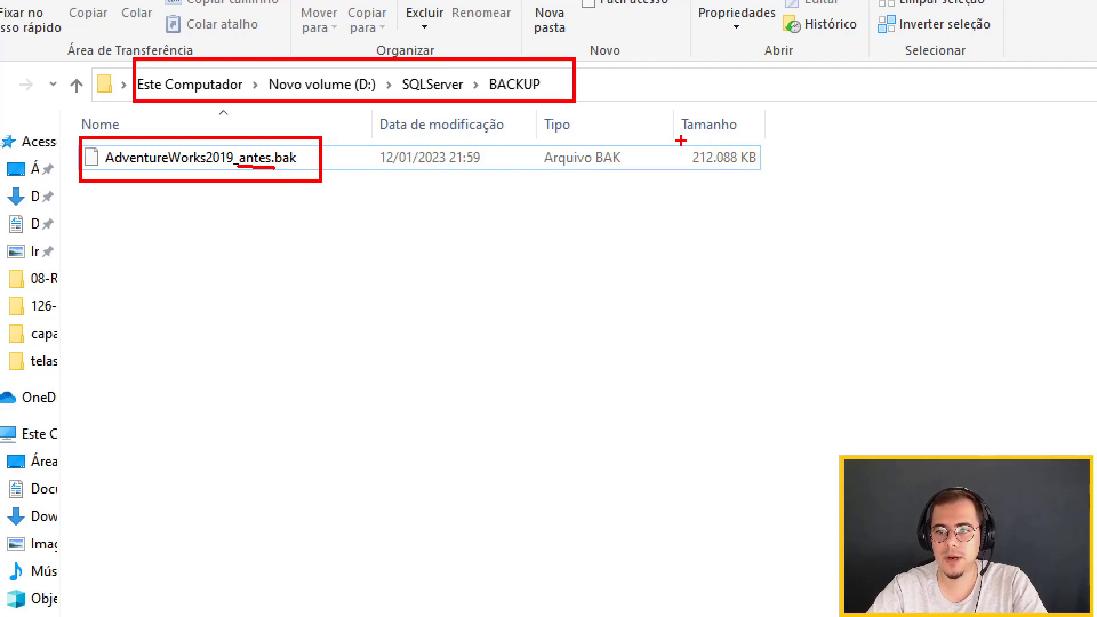
drag(681, 141, 769, 173)
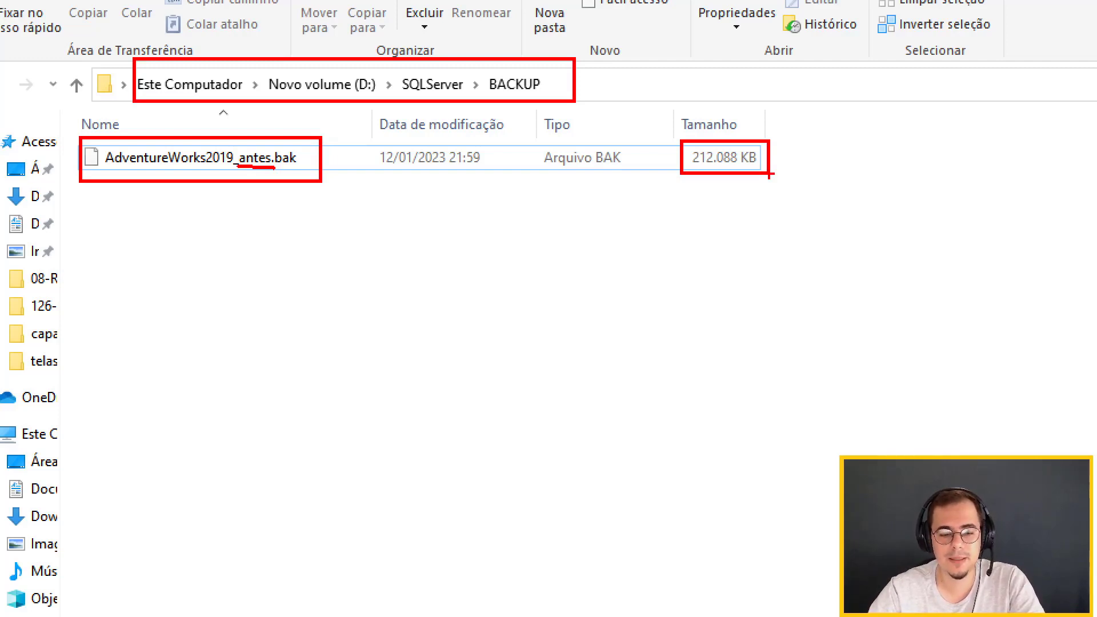
key(Escape)
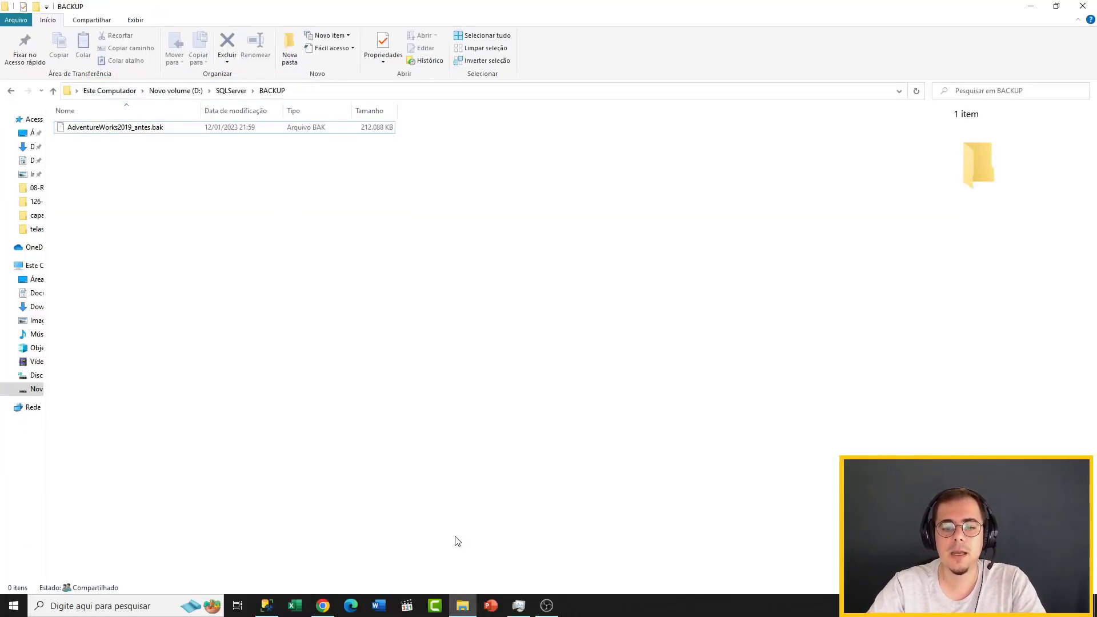
- Return to SQL Server Management Studio and execute only lines 4 to 7, setting 'backup compression default' to 1 with RECONFIGURE WITH OVERRIDE
click(269, 606)
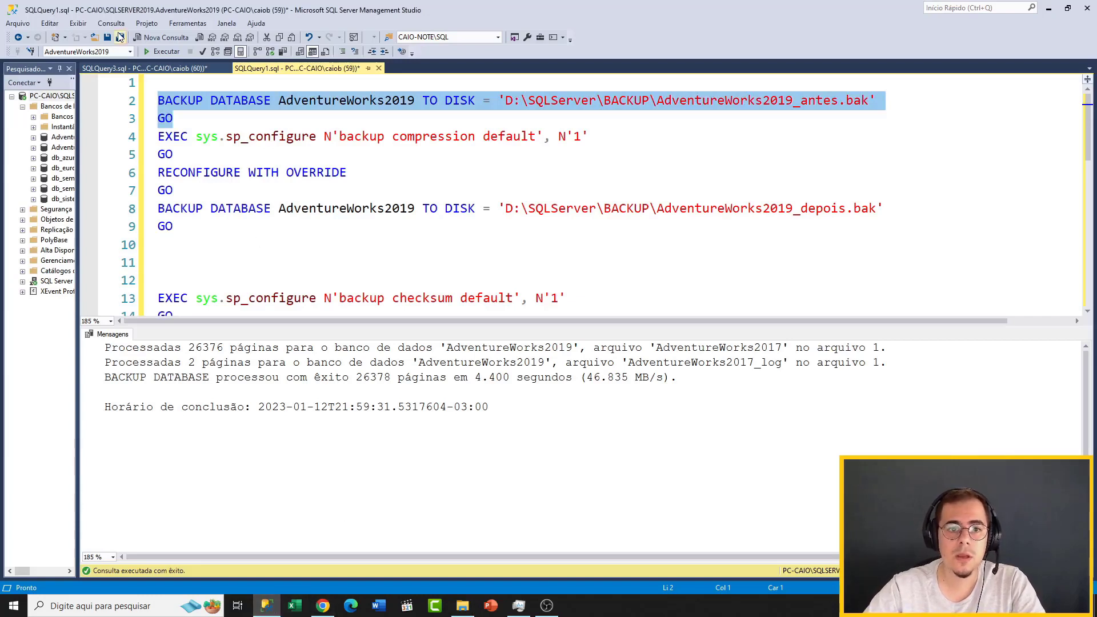
drag(177, 190, 154, 136)
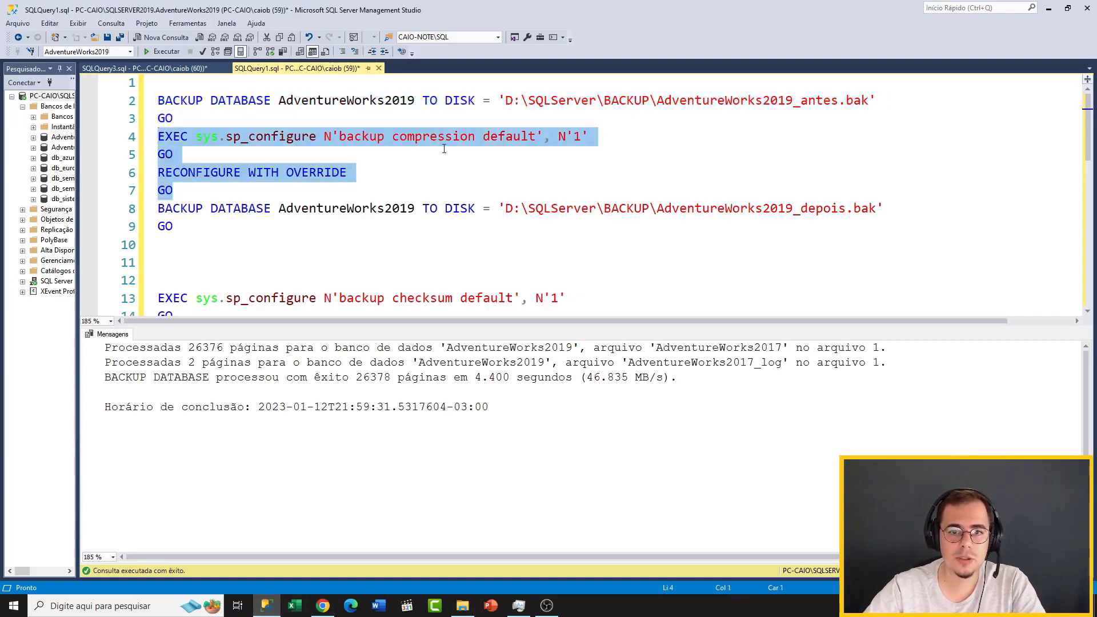
click(165, 53)
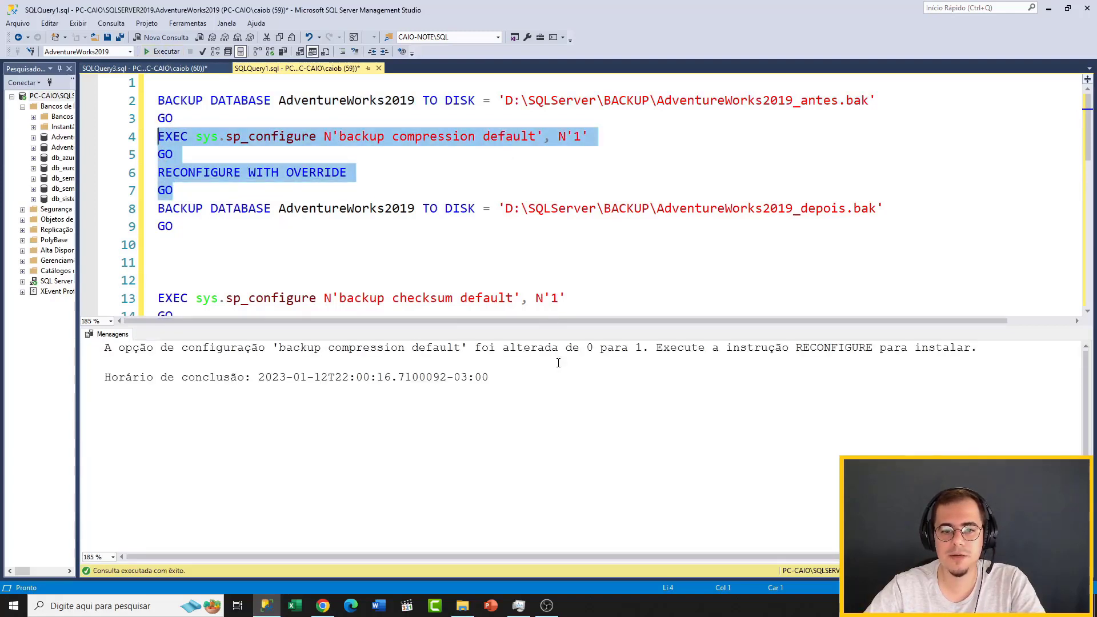
- Check the Compactar backup option in the server properties' database settings, and close the dialog without changes
click(232, 173)
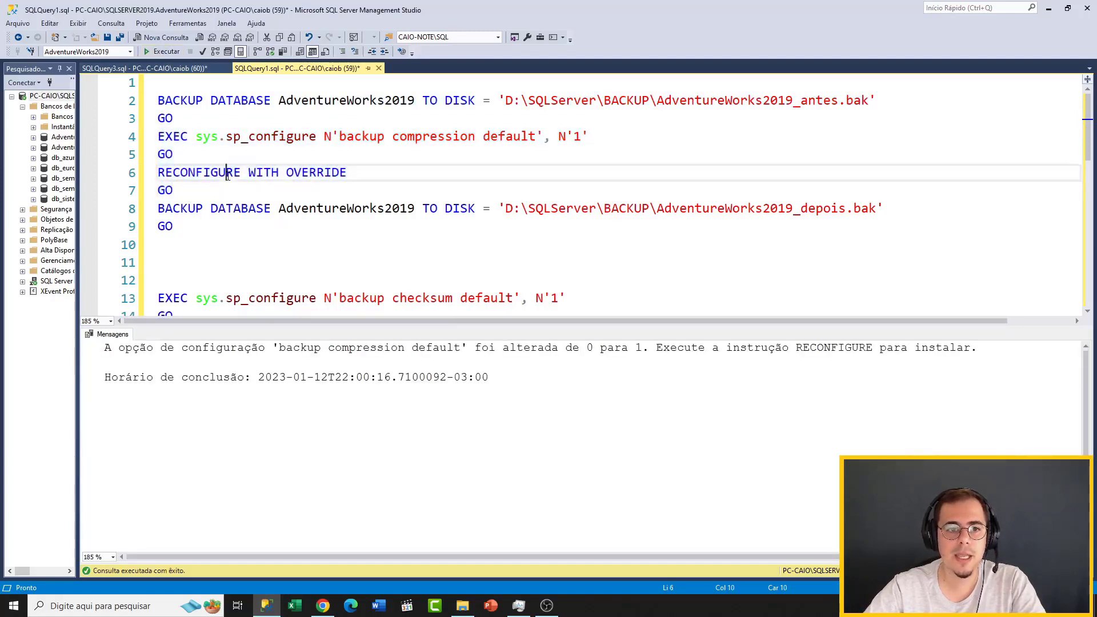
right_click(42, 96)
click(81, 325)
click(394, 185)
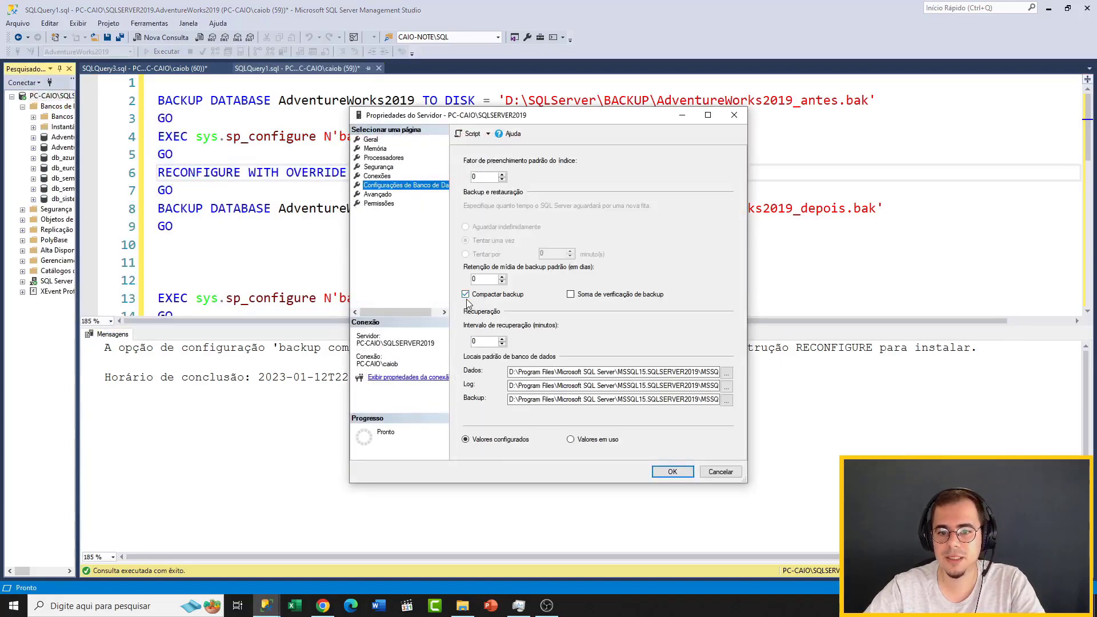
click(721, 472)
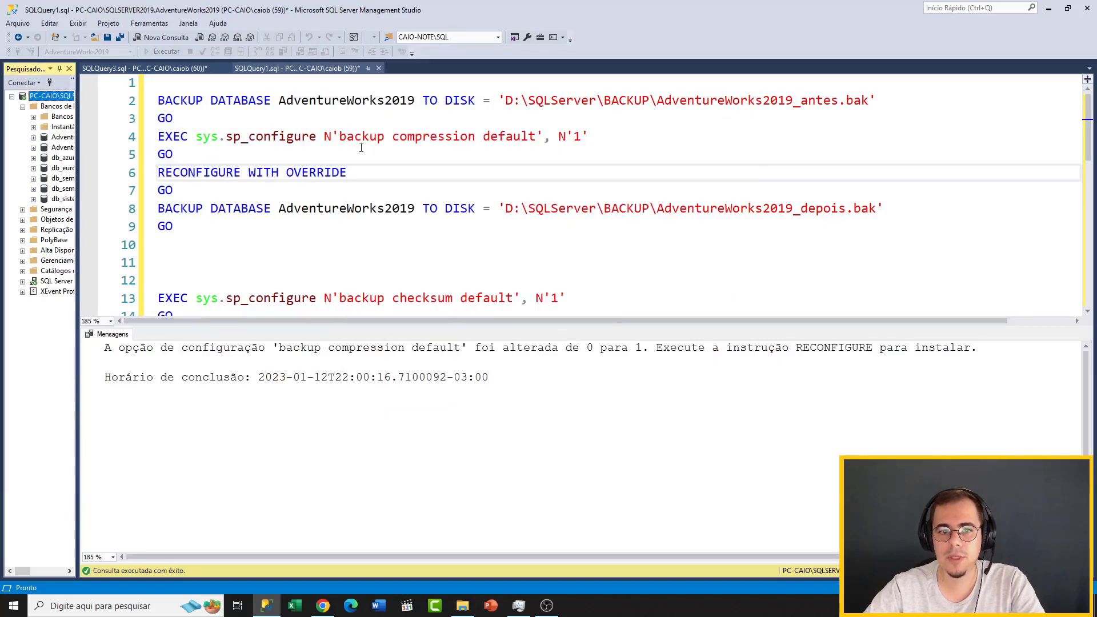
- Hide the query results pane and select the sp_configure 'backup compression default' block on lines 4 to 7
click(259, 194)
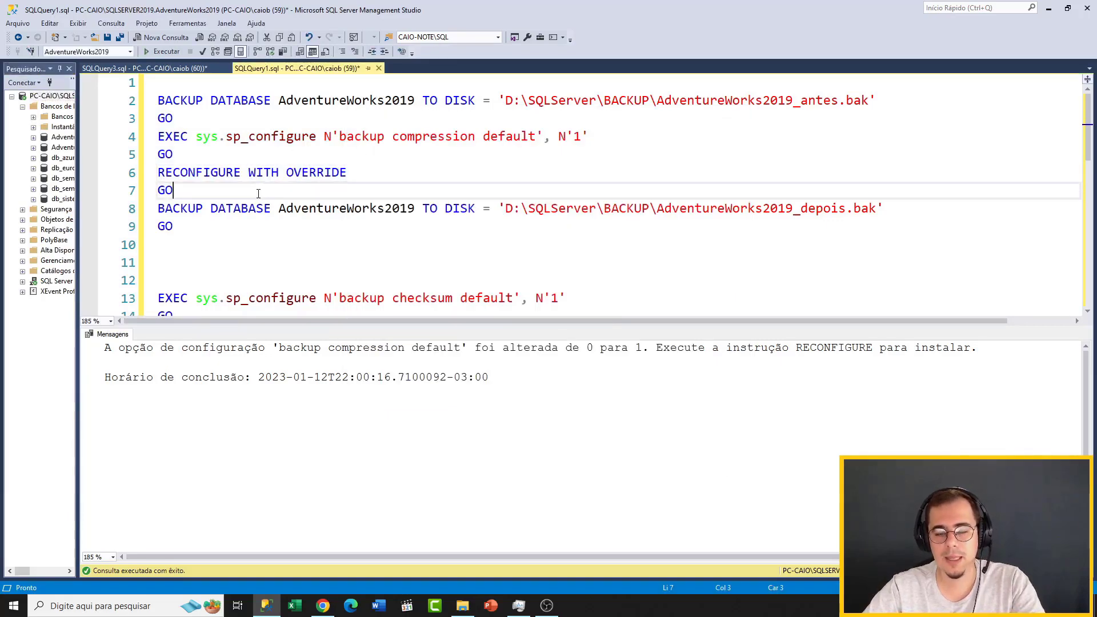
key(ctrl+r)
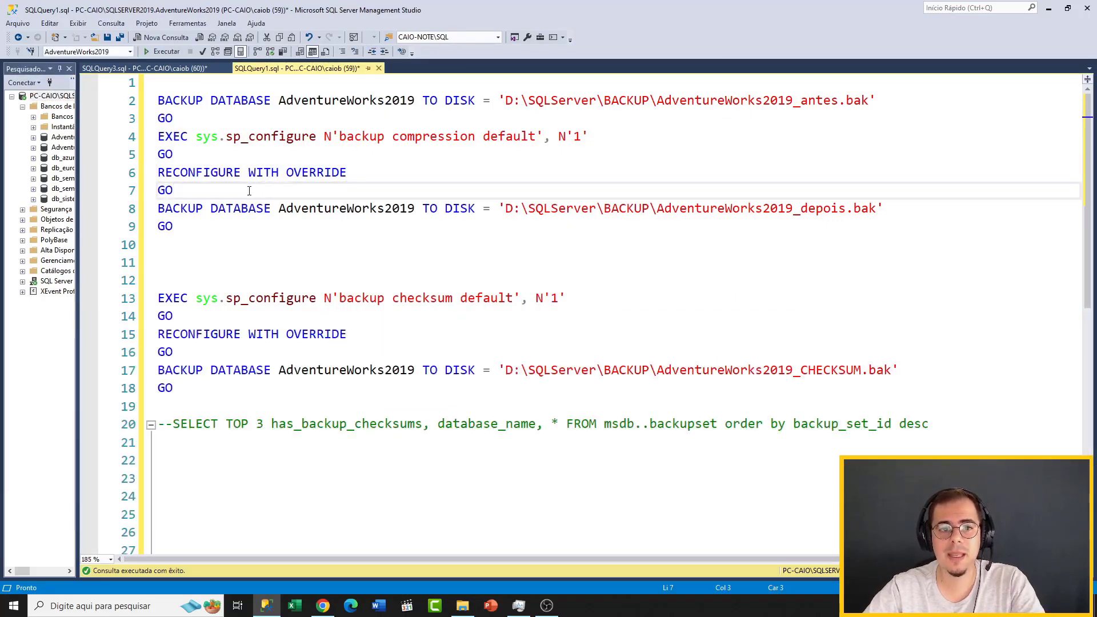
key(shift+Up)
key(shift+Up)
key(shift+Up)
key(shift+Home)
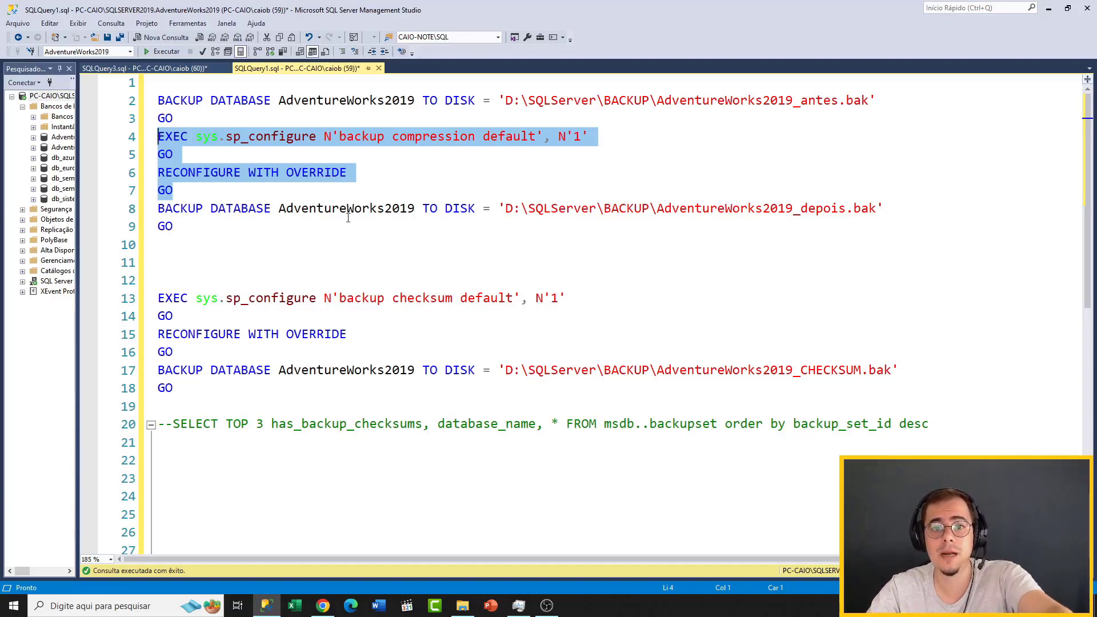
- Execute only lines 8 and 9, backing up AdventureWorks2019 to D:\SQLServer\BACKUP\AdventureWorks2019_depois.bak
click(287, 184)
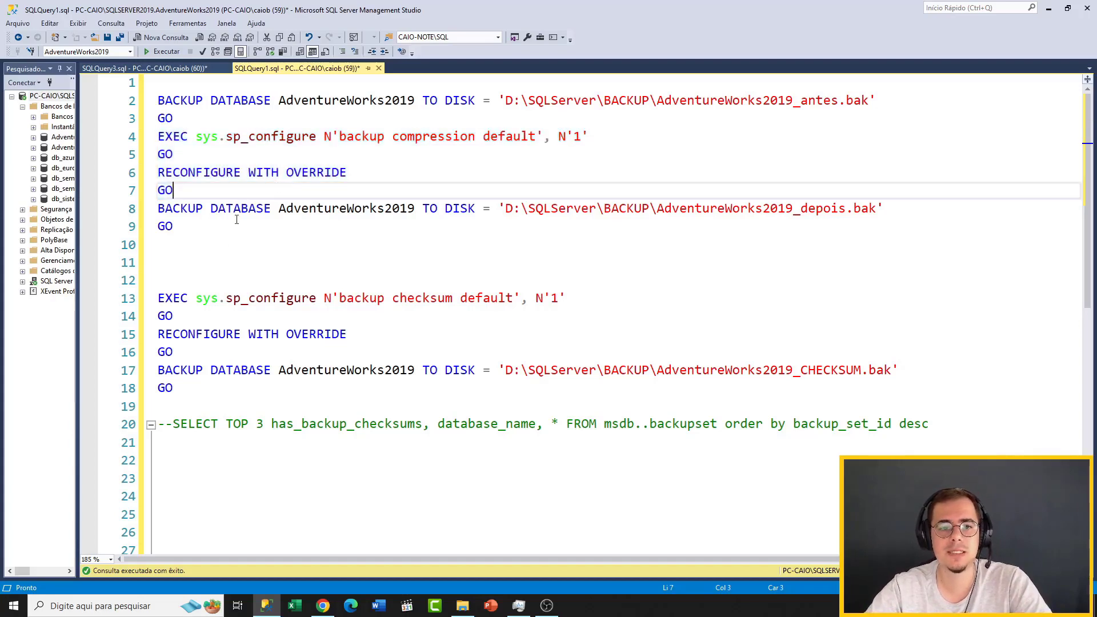
drag(213, 238, 157, 209)
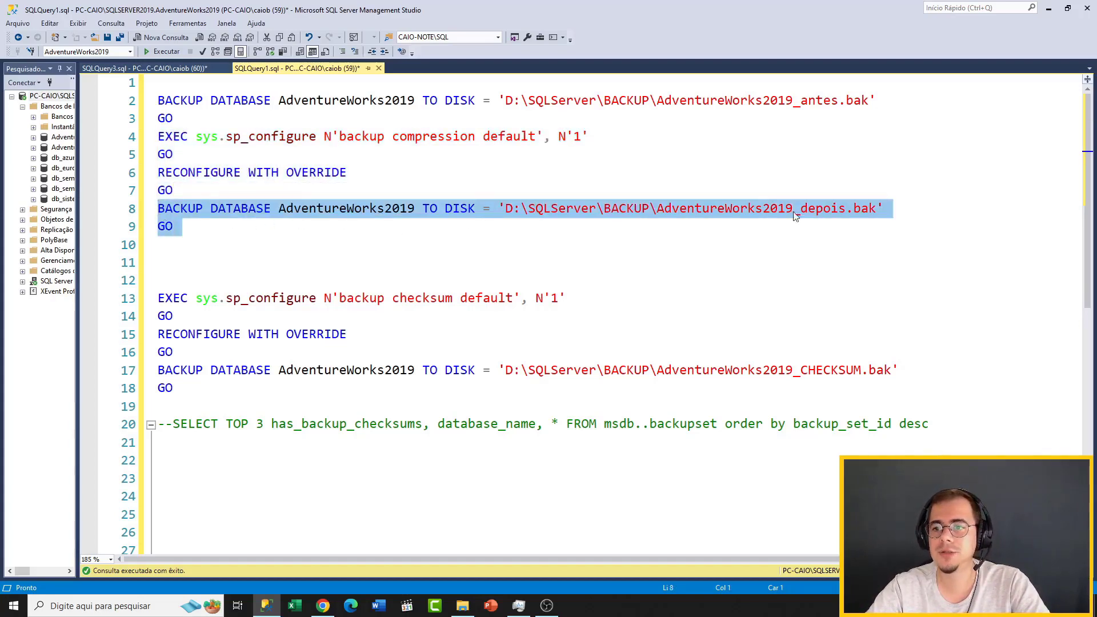
key(F5)
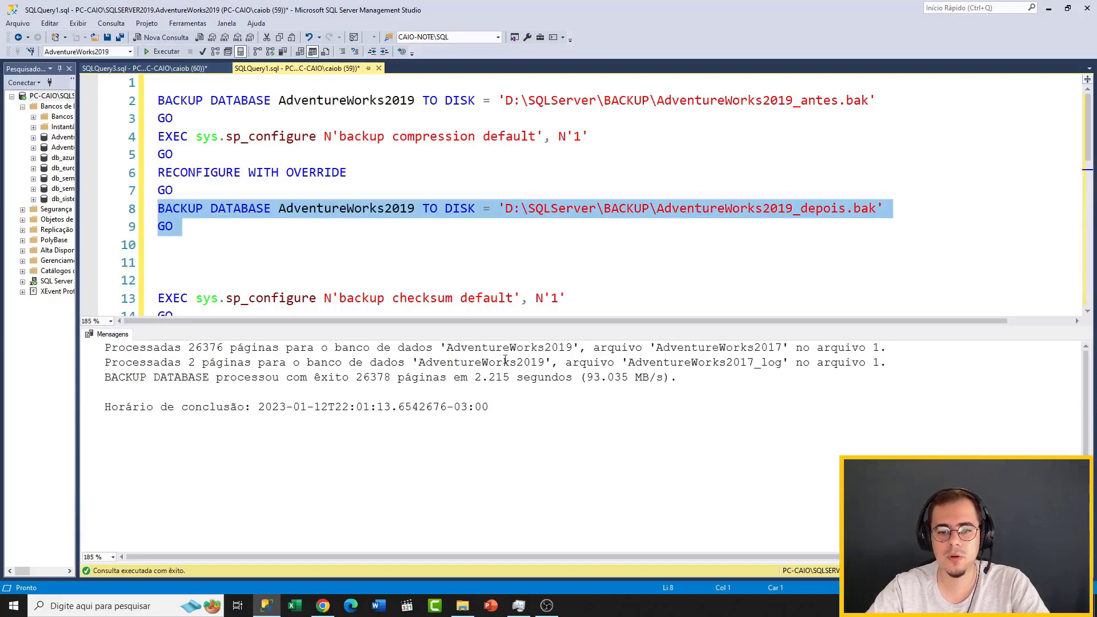
- Switch to File Explorer and compare the sizes of AdventureWorks2019_antes.bak and AdventureWorks2019_depois.bak in the BACKUP folder
click(464, 605)
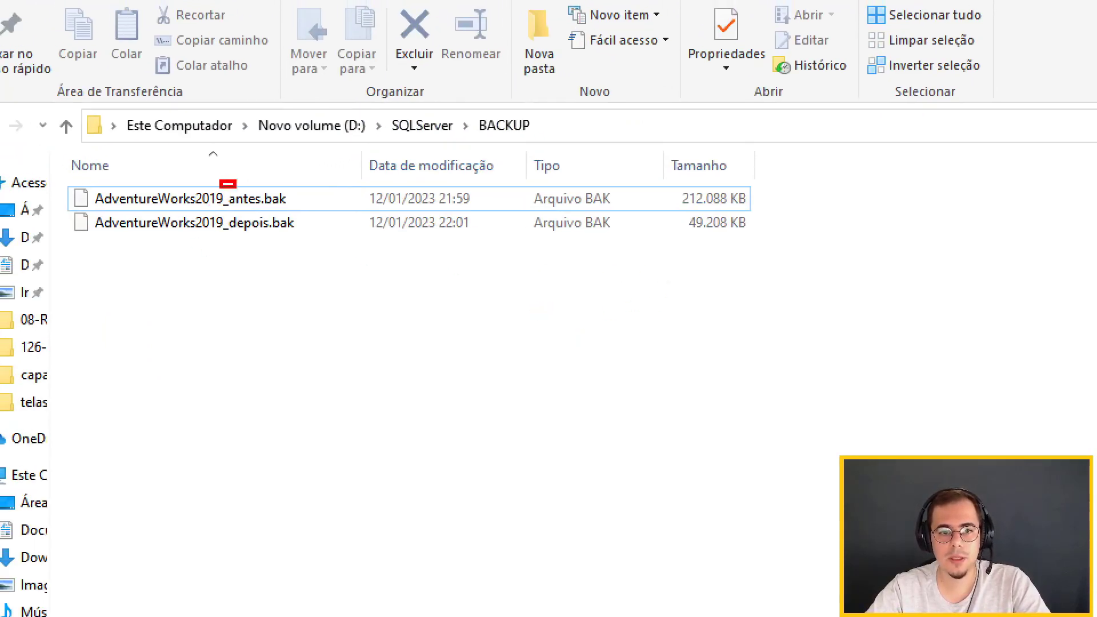
drag(221, 181, 295, 208)
drag(221, 210, 296, 236)
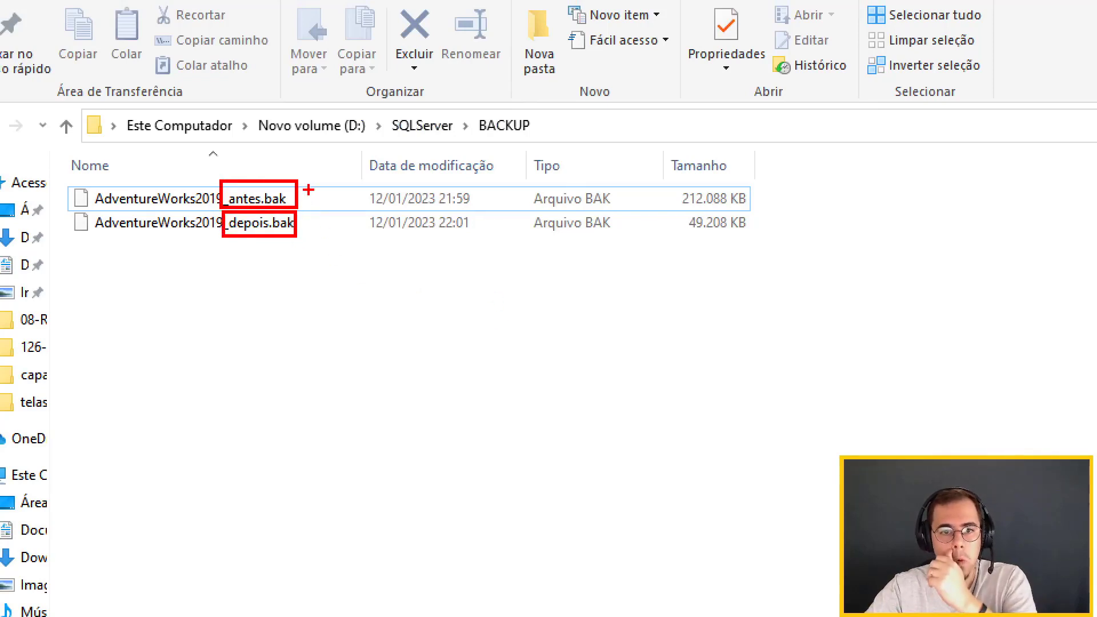
drag(747, 195, 791, 170)
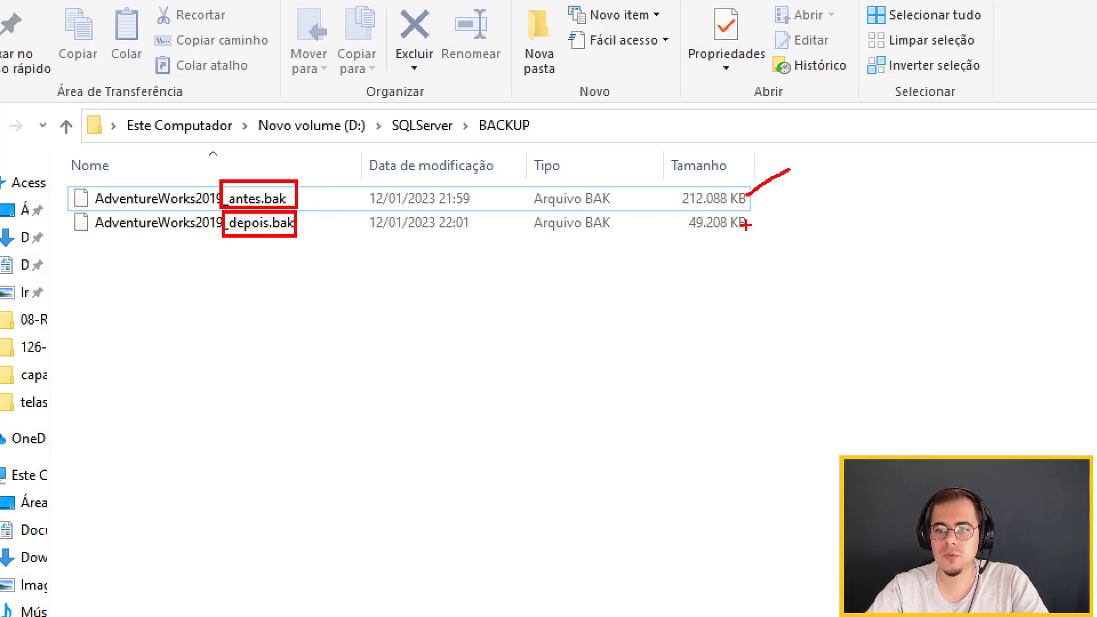
drag(746, 225, 799, 258)
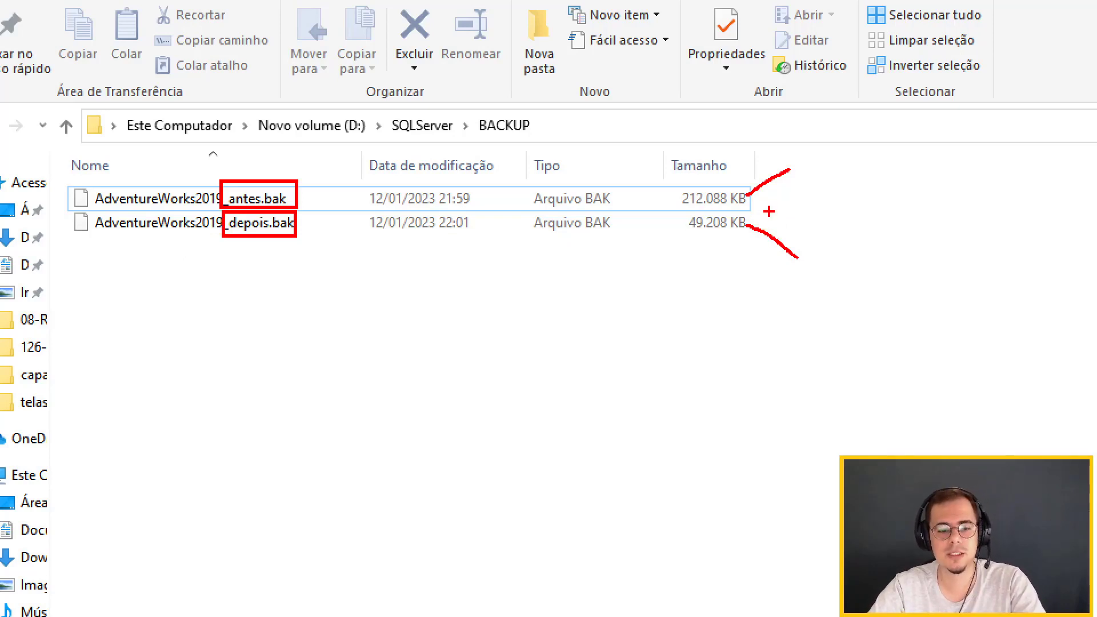
key(Escape)
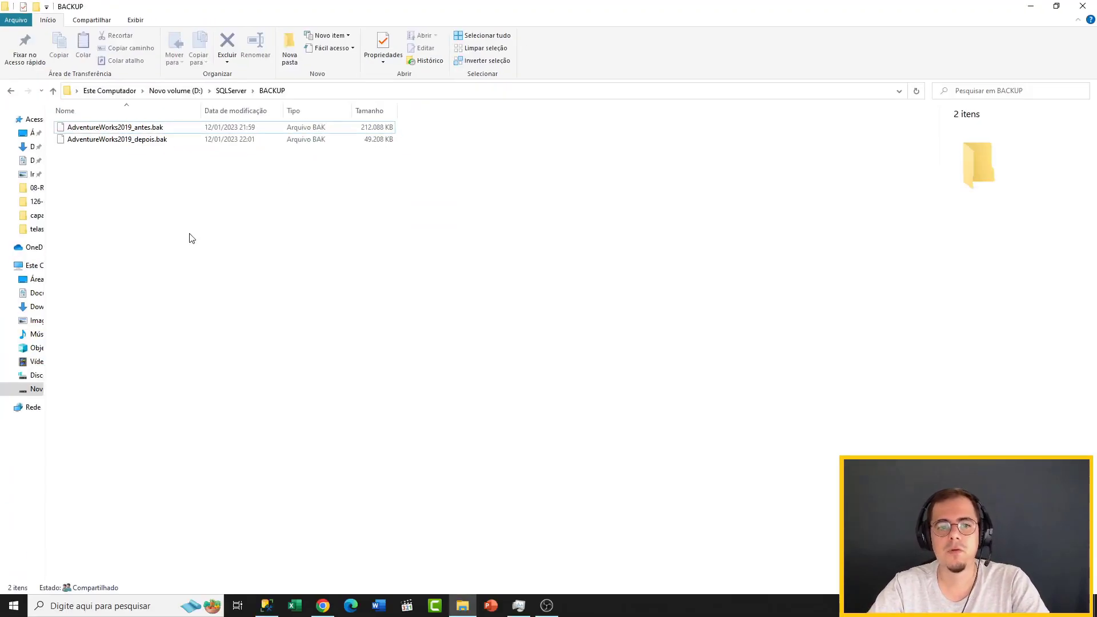
- Return to SQL Server Management Studio, hide the results pane and review the sp_configure 'backup checksum default' statement on line 13
click(271, 608)
click(393, 280)
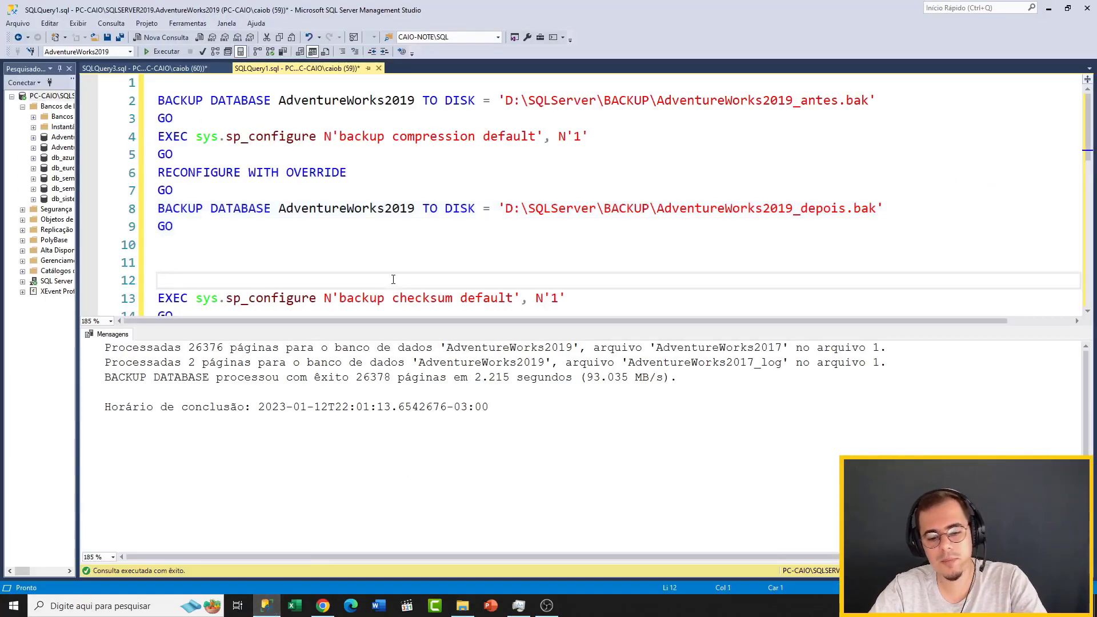
key(ctrl+r)
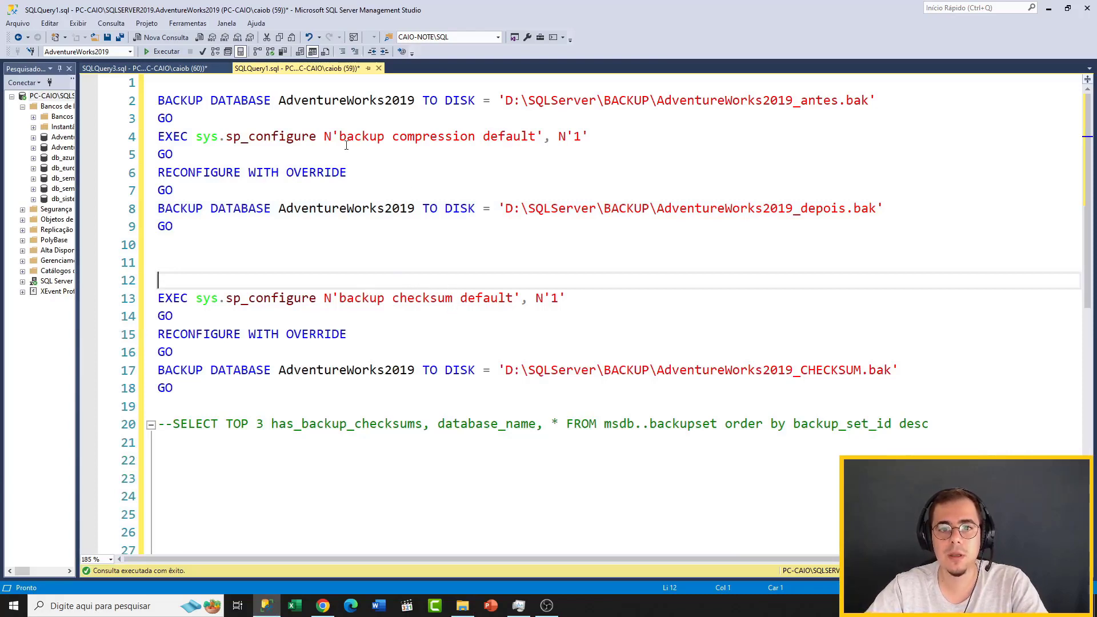
drag(603, 135, 157, 137)
click(577, 299)
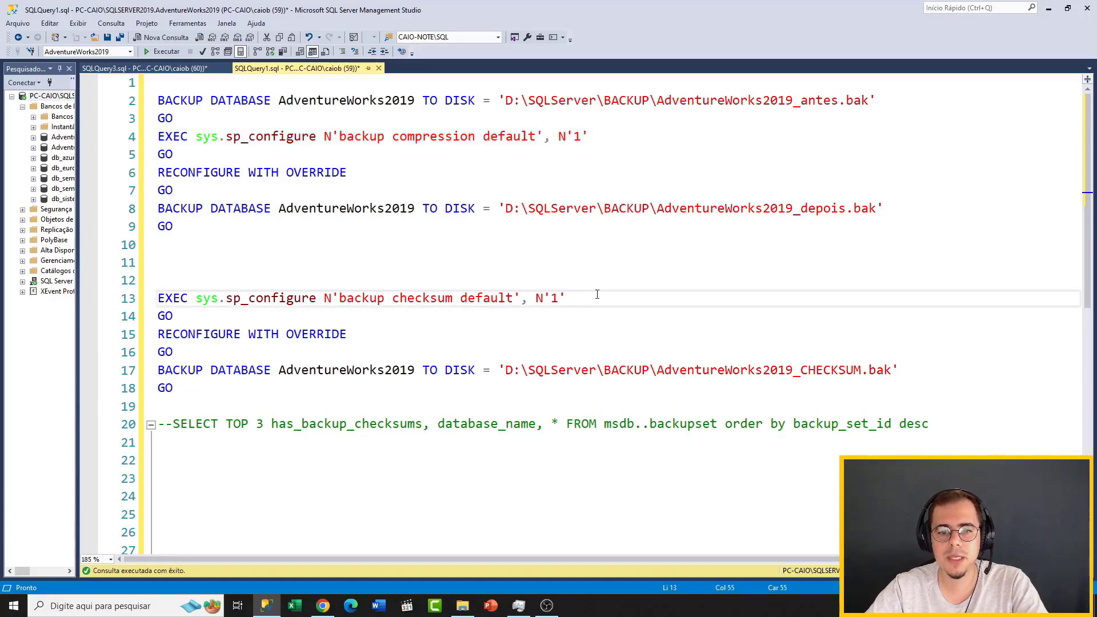
drag(340, 298, 514, 298)
click(597, 293)
key(Left)
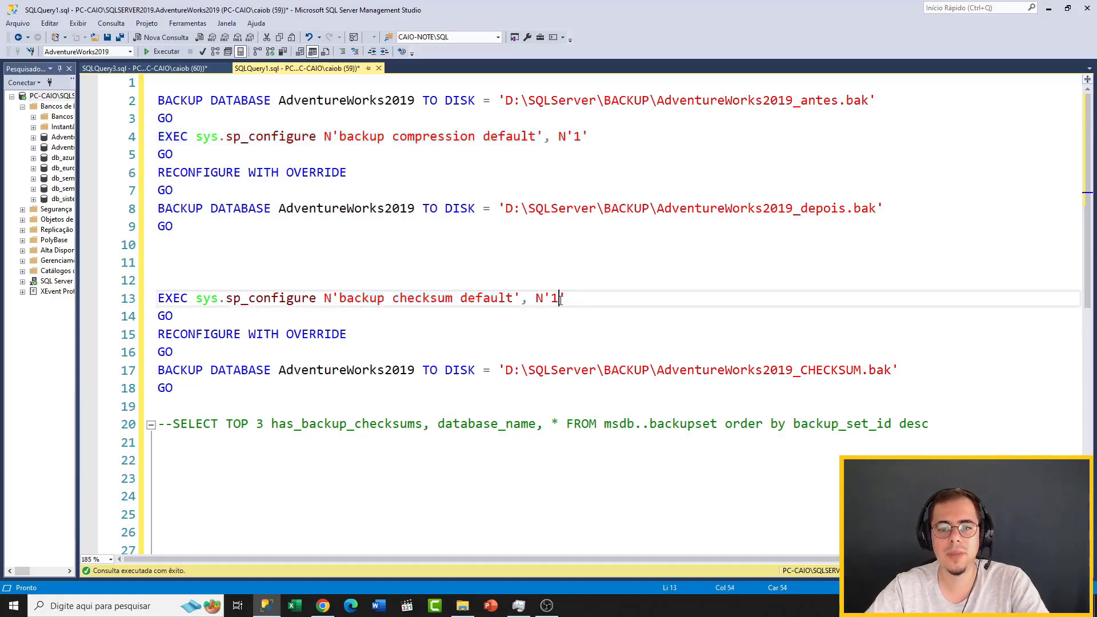
- Check the Compactar backup and Soma de verificação de backup options in the server properties' database settings, and close without changes
right_click(57, 96)
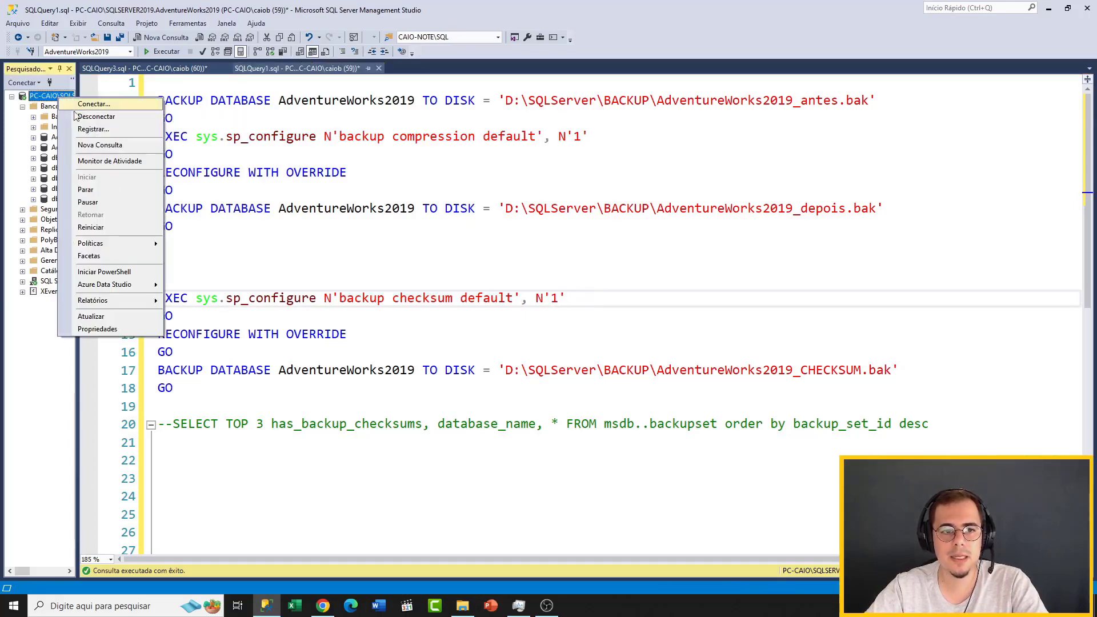
click(98, 330)
click(403, 186)
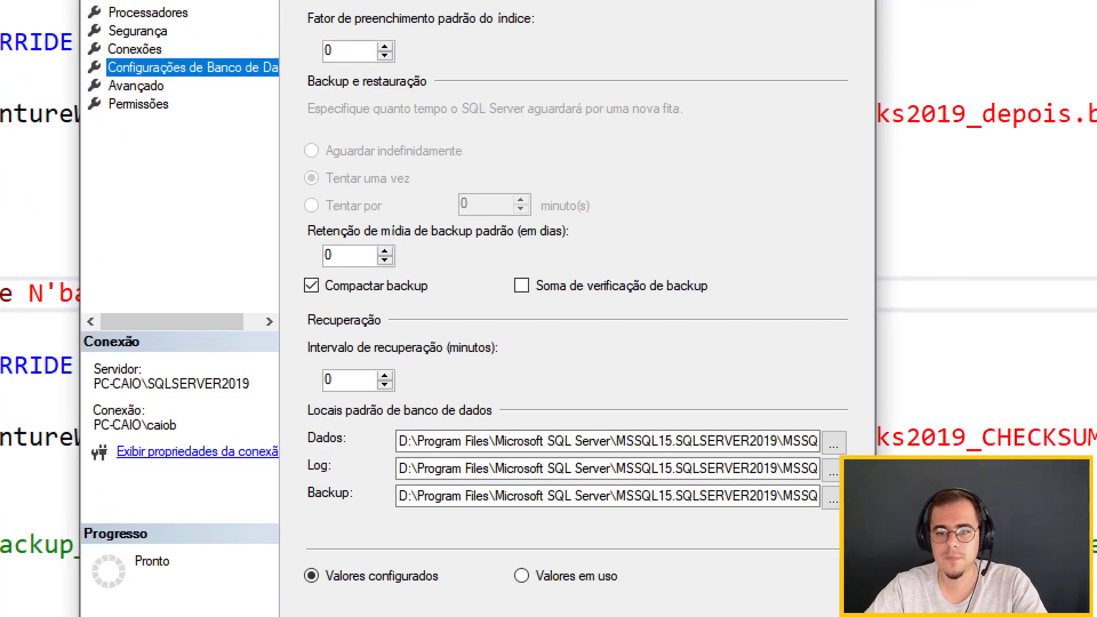
drag(291, 275, 446, 304)
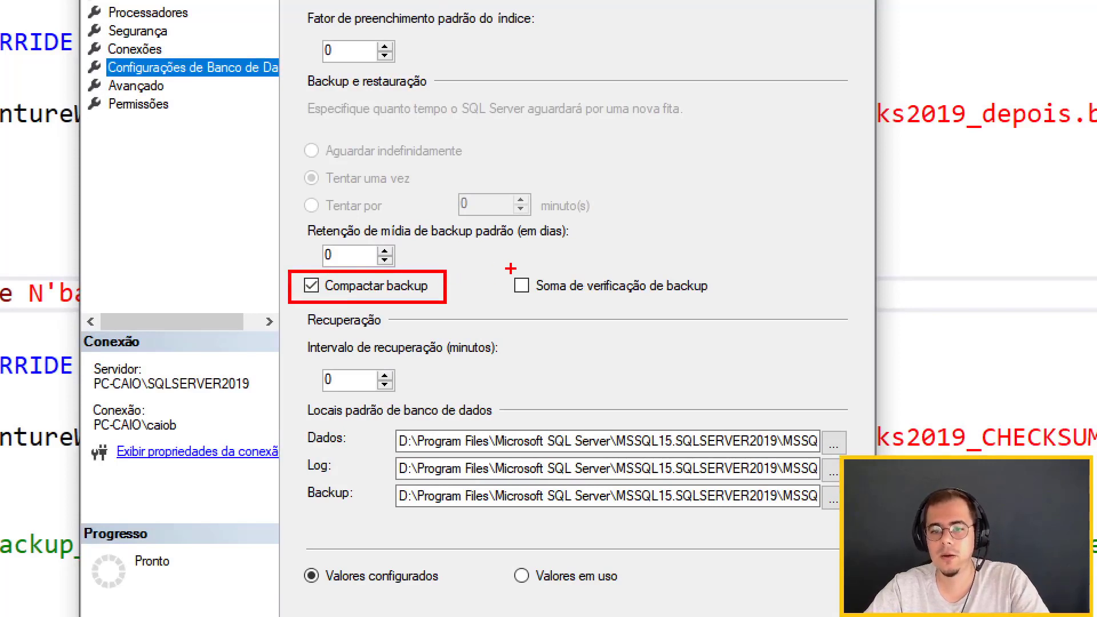
drag(504, 269, 727, 306)
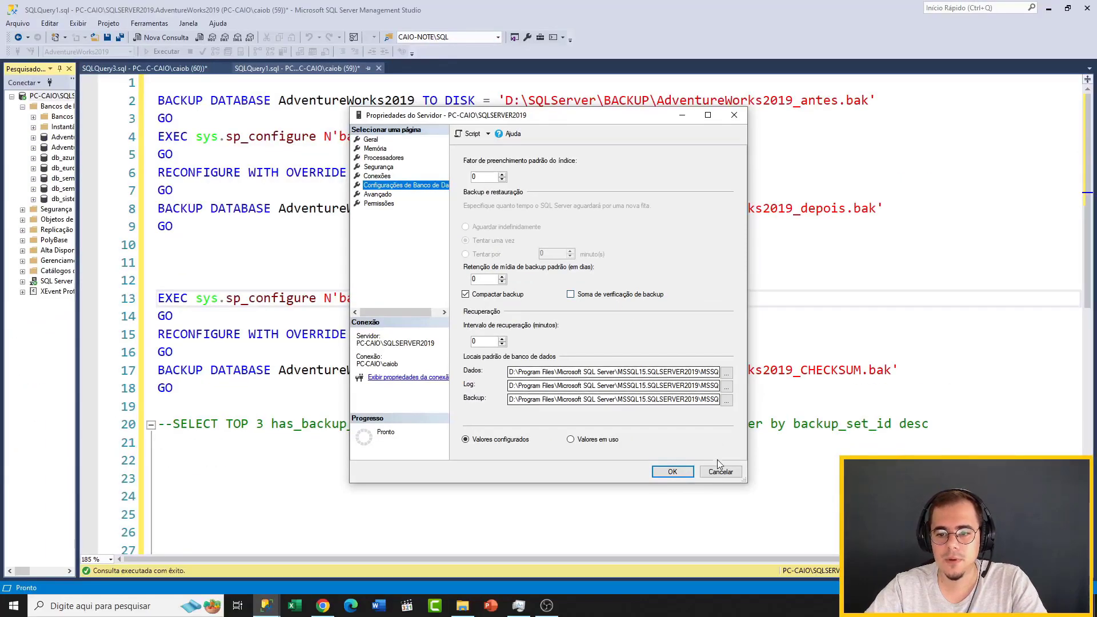
click(718, 467)
- Execute only lines 12 to 16, setting 'backup checksum default' to 1 with RECONFIGURE WITH OVERRIDE, and hide the results pane
drag(174, 352, 158, 280)
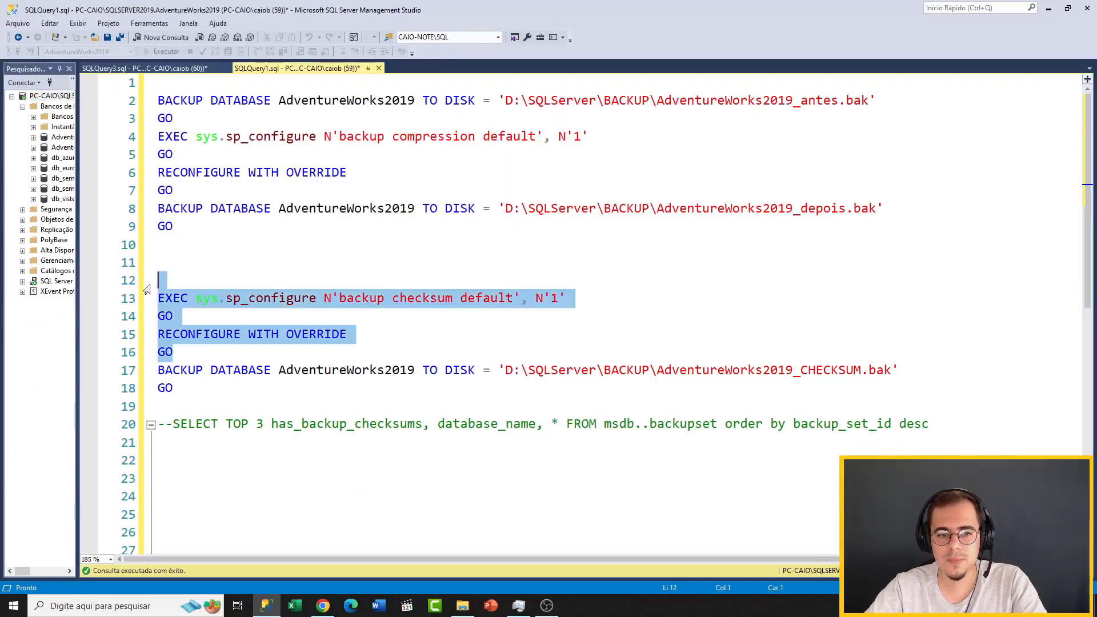
key(ctrl+r)
key(ctrl+r)
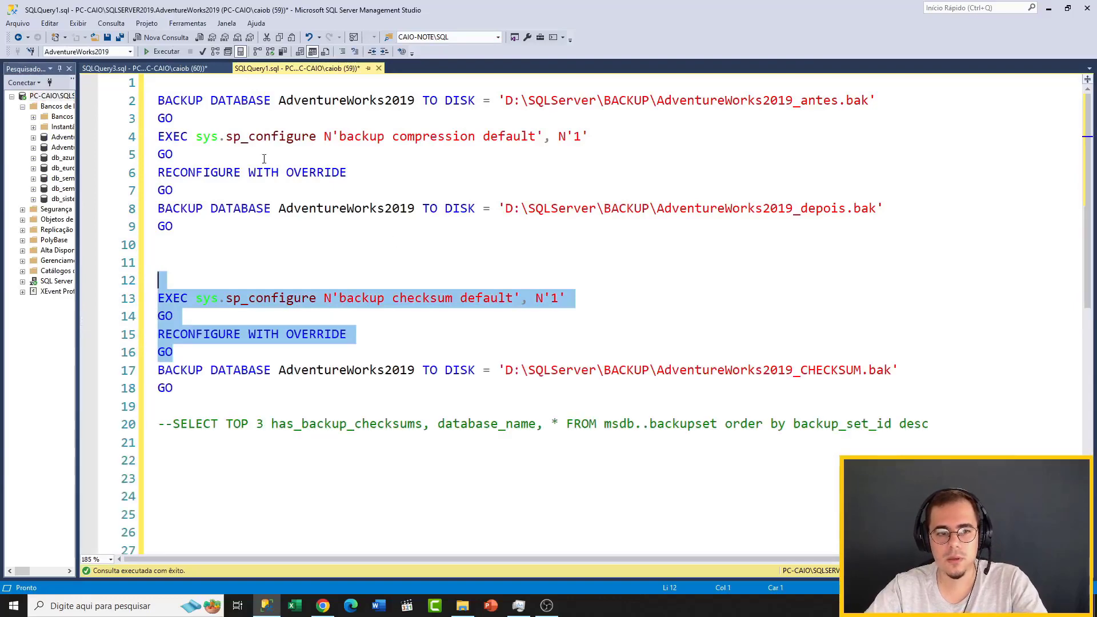
- Recheck the Soma de verificação de backup option in the server properties' database settings, and cancel the dialog
right_click(67, 98)
click(143, 326)
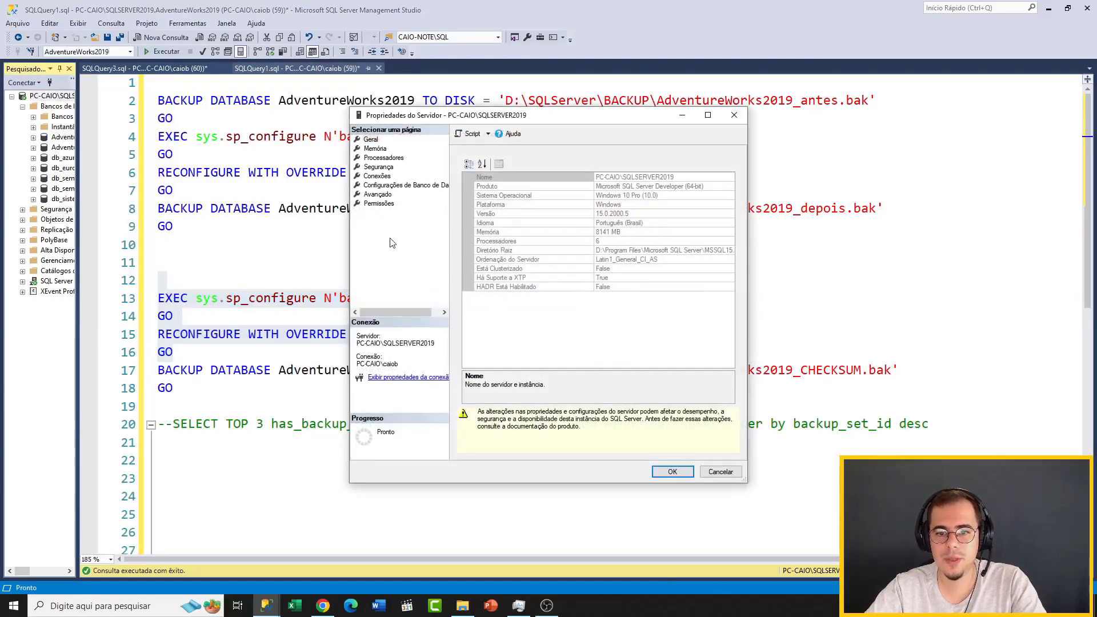
click(378, 194)
click(392, 185)
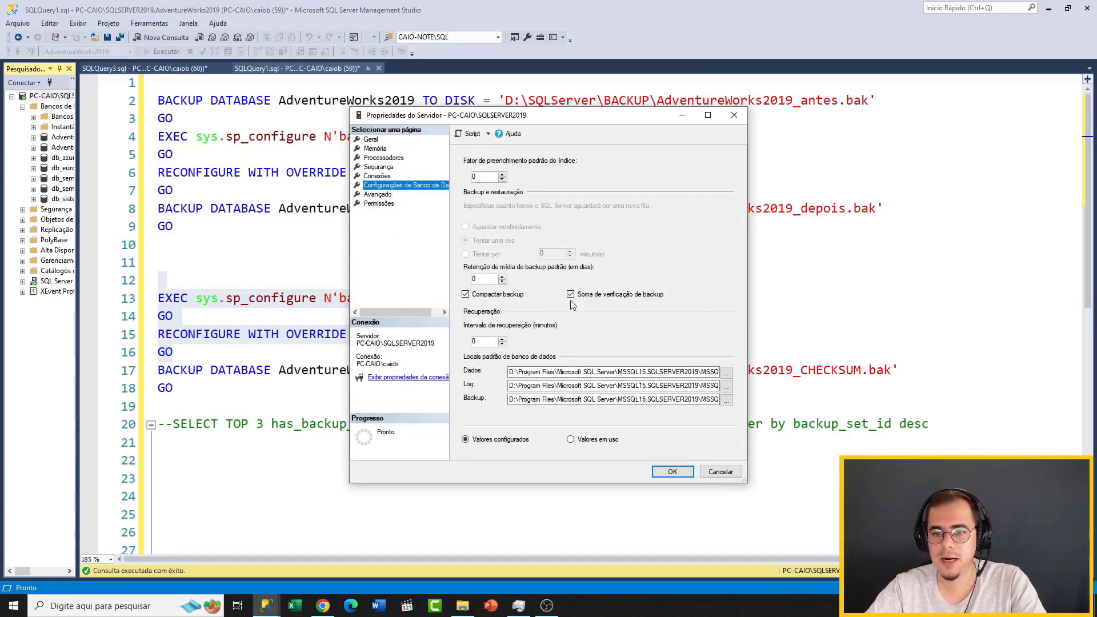
click(720, 472)
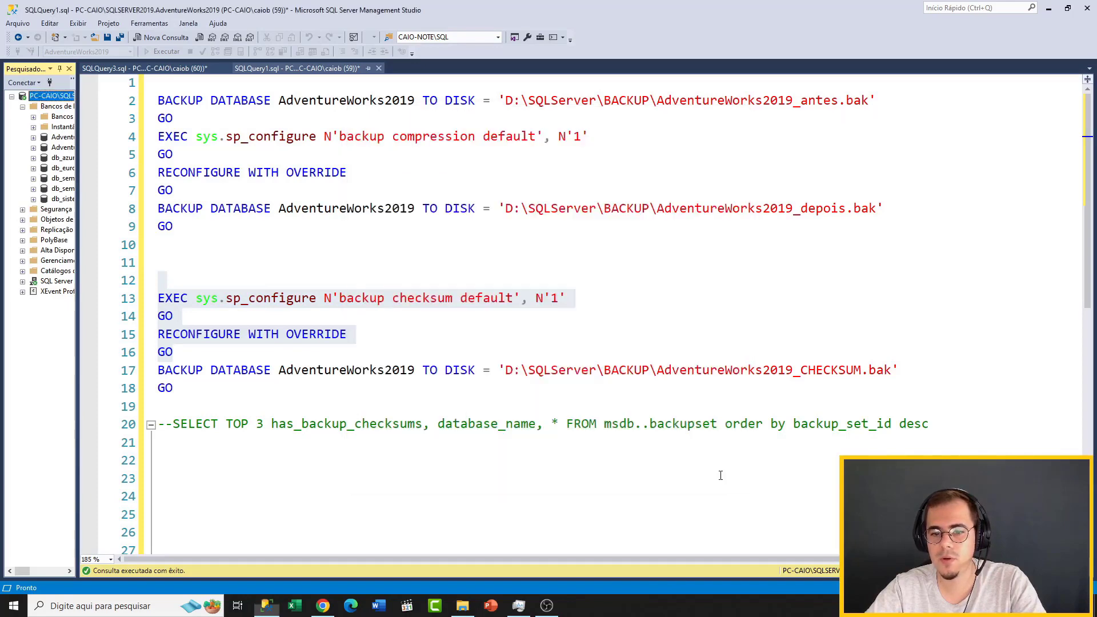
- Execute only lines 17 and 18, backing up AdventureWorks2019 to D:\SQLServer\BACKUP\AdventureWorks2019_CHECKSUM.bak
click(420, 327)
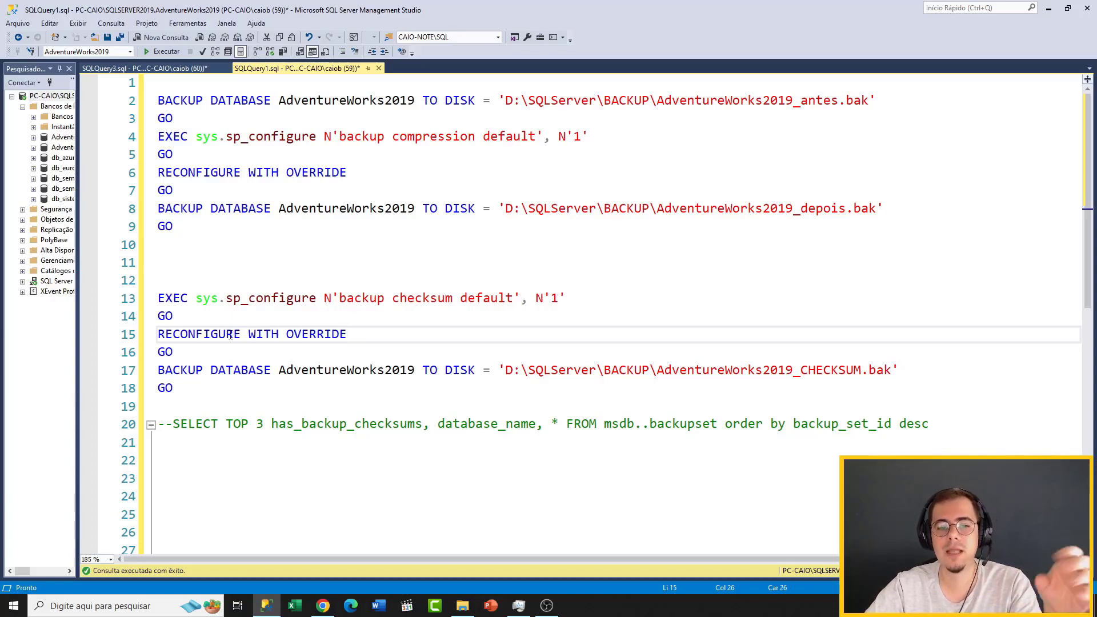
click(330, 345)
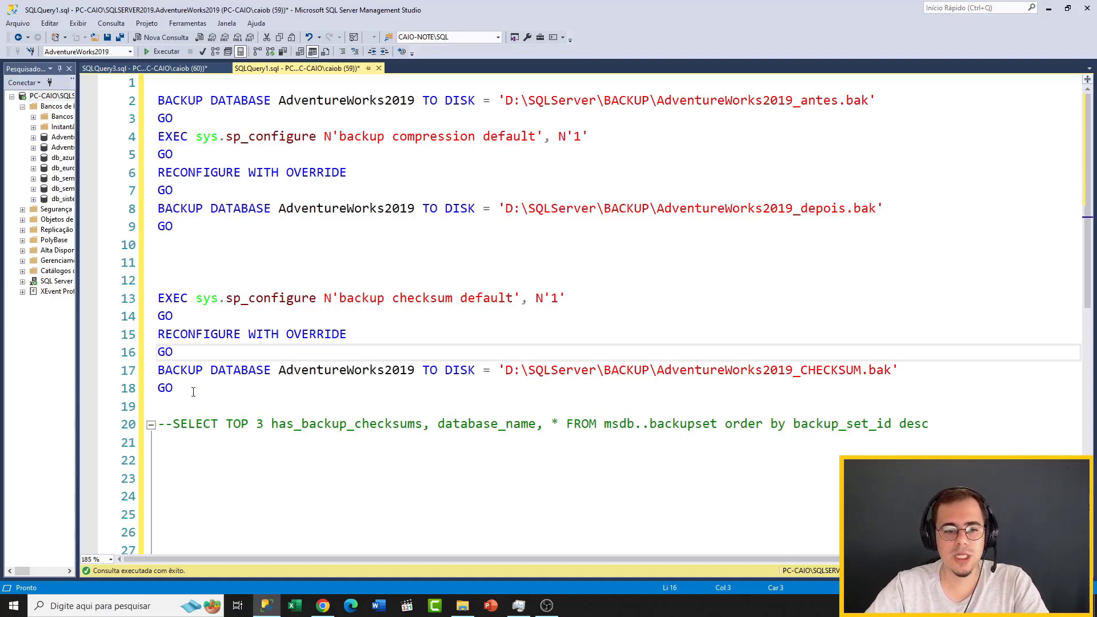
drag(173, 388, 158, 370)
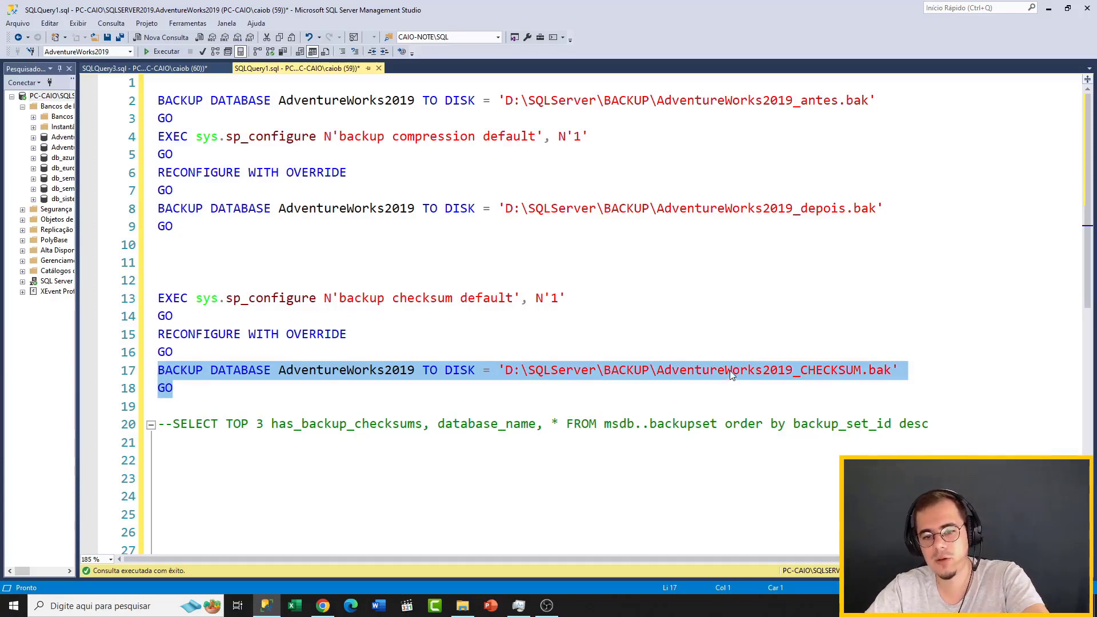
key(F5)
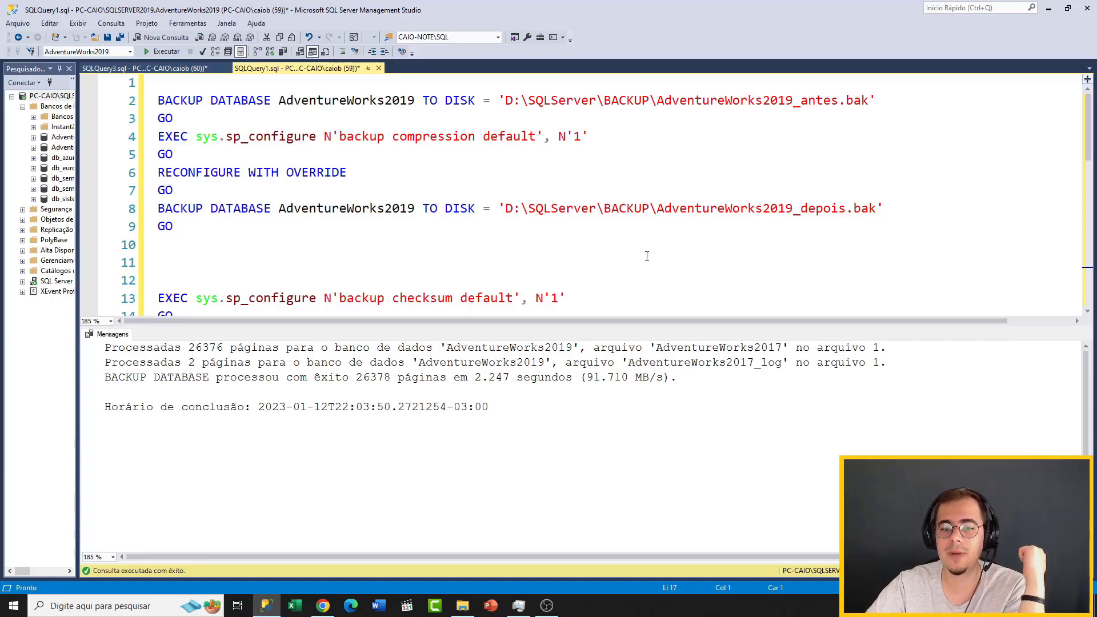
- Switch to File Explorer and compare the sizes of AdventureWorks2019_CHECKSUM.bak and AdventureWorks2019_depois.bak
click(462, 607)
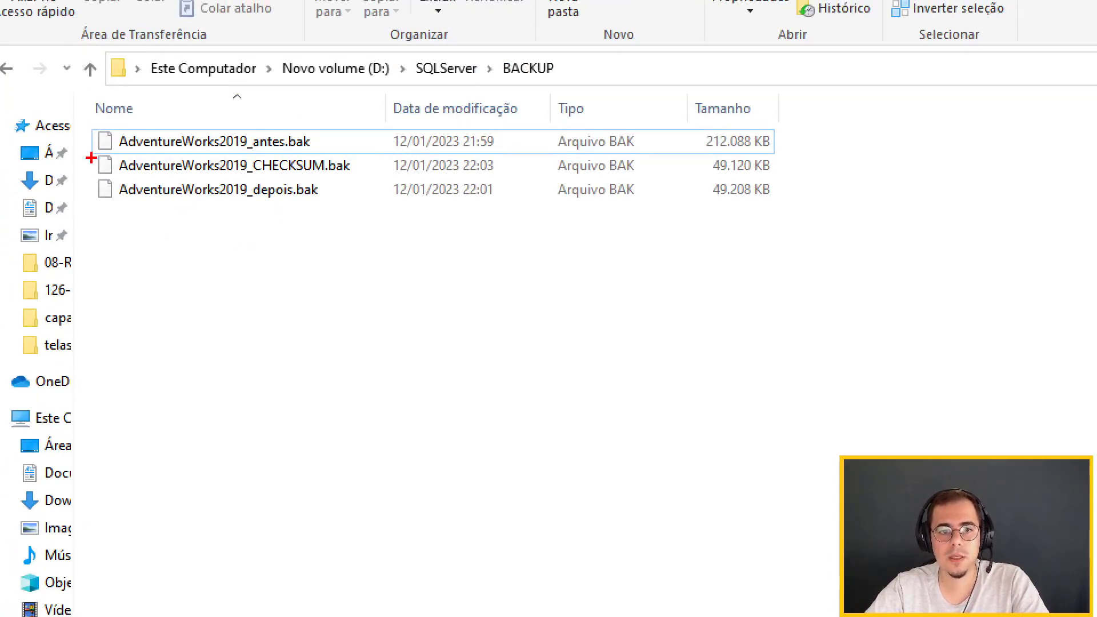
mouse_move(94, 151)
mouse_down()
mouse_move(943, 290)
mouse_move(754, 196)
mouse_move(778, 210)
mouse_up()
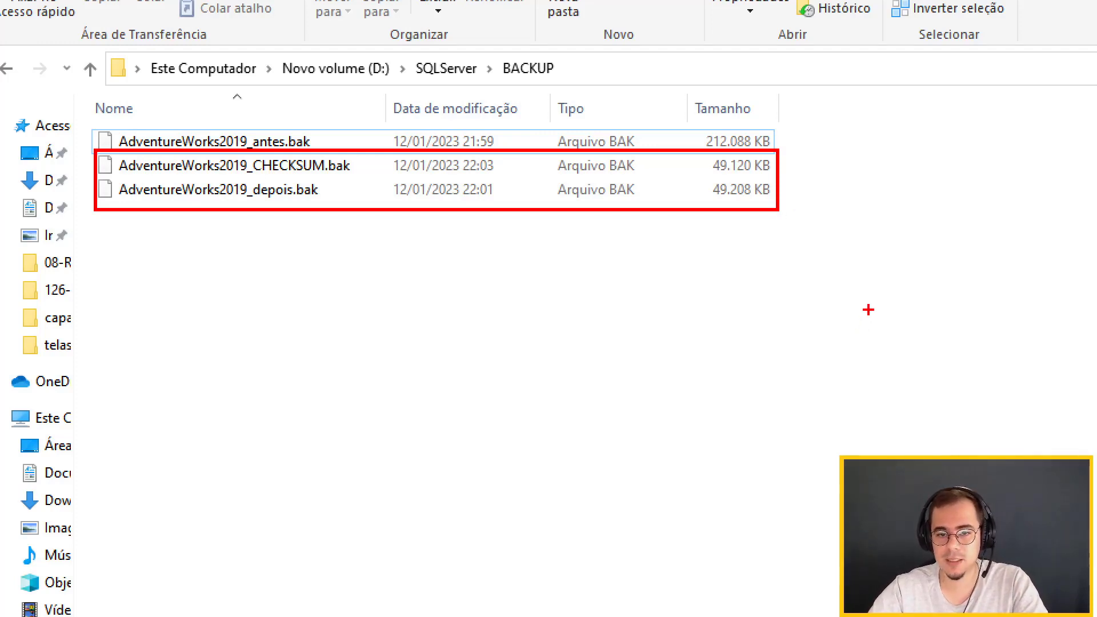
- Return to SQL Server Management Studio and uncomment the SELECT TOP 3 query on msdb..backupset in line 20
click(269, 608)
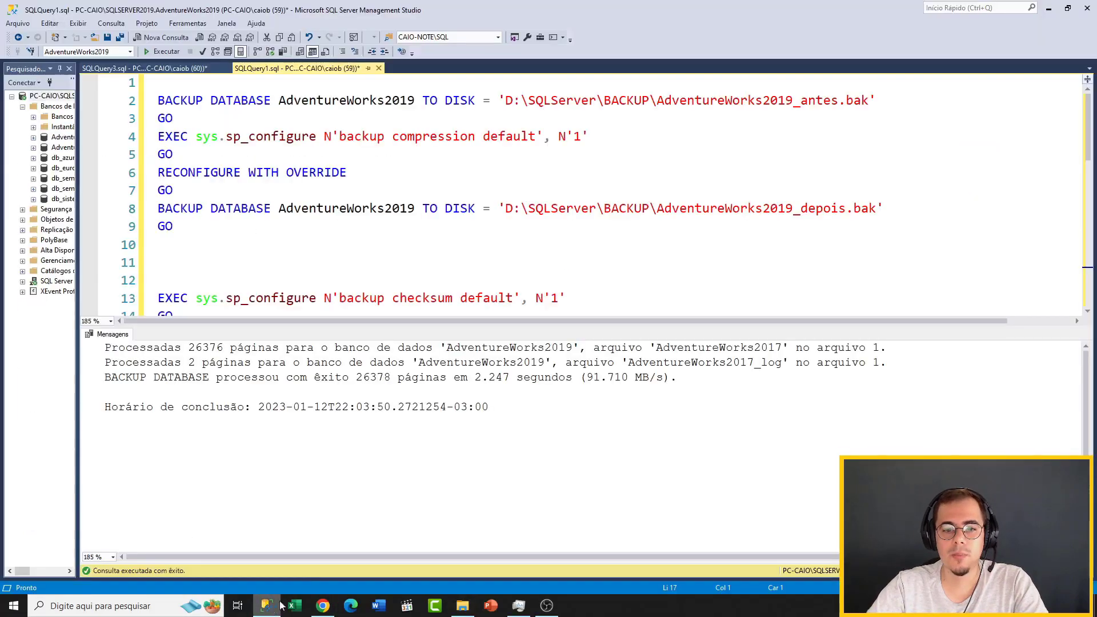
click(497, 270)
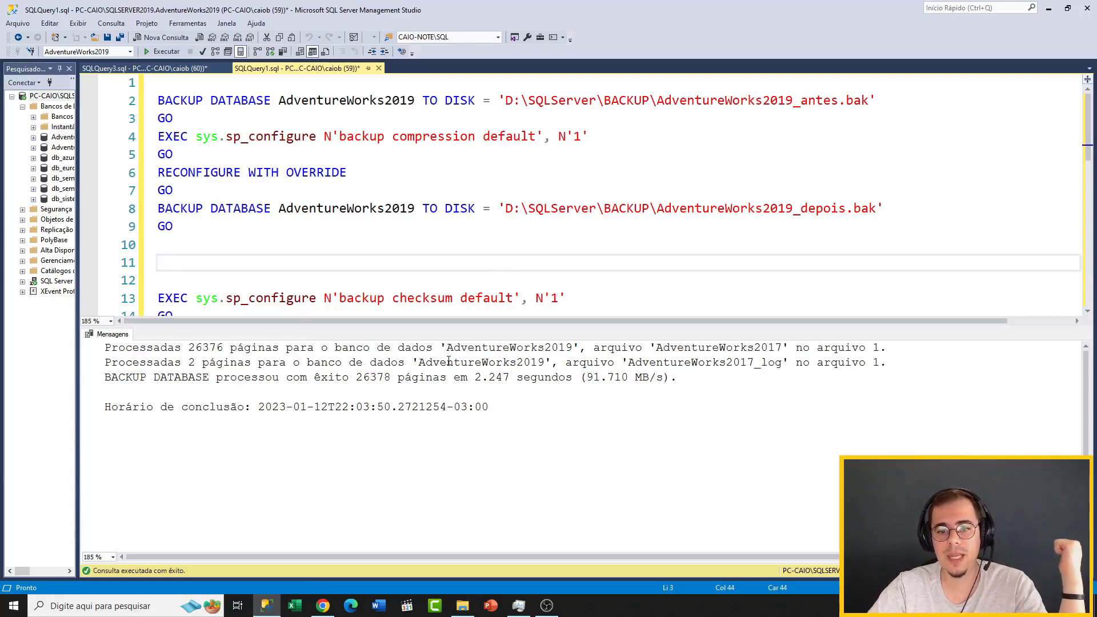
scroll(511, 263, down, 3)
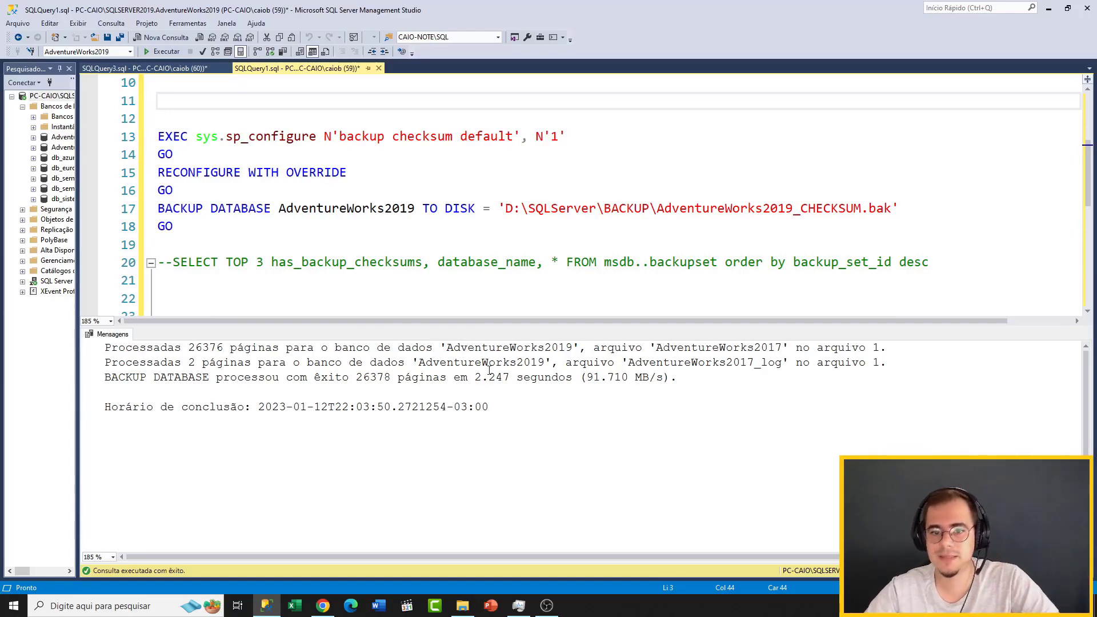
click(943, 263)
click(173, 263)
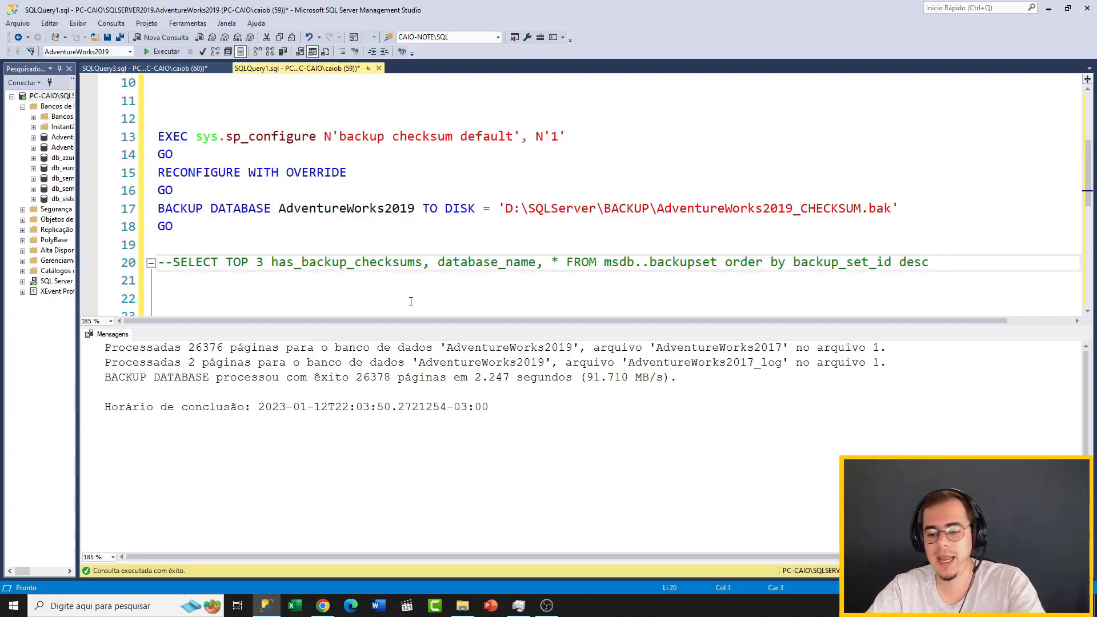
key(BackSpace)
key(BackSpace)
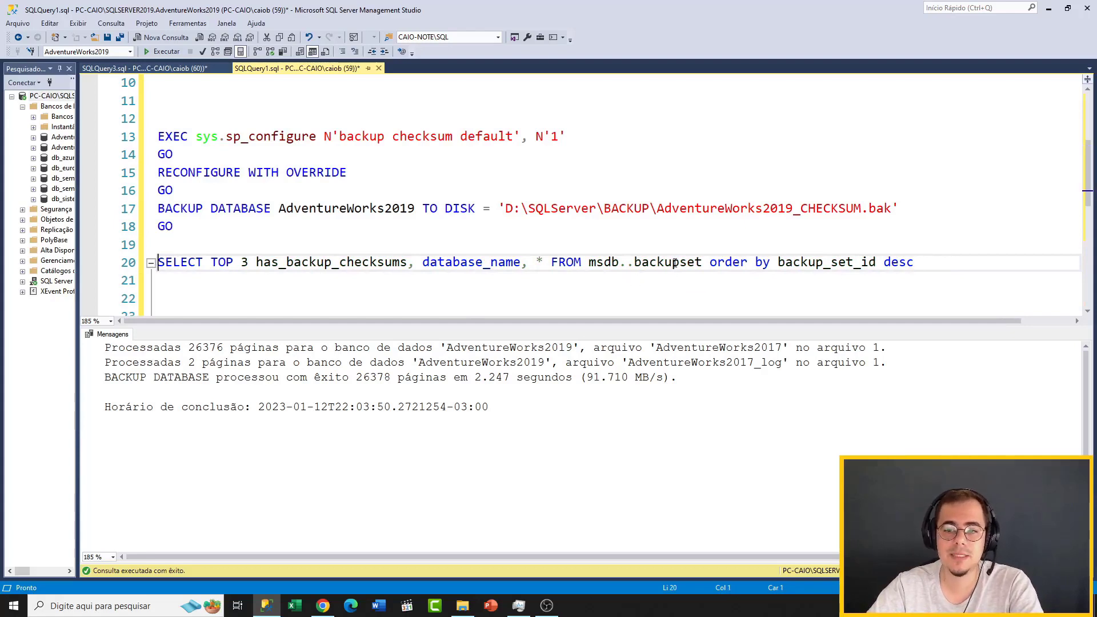
- Examine the msdb database, the backupset table and the has_backup_checksums column in the line 20 query
double_click(611, 264)
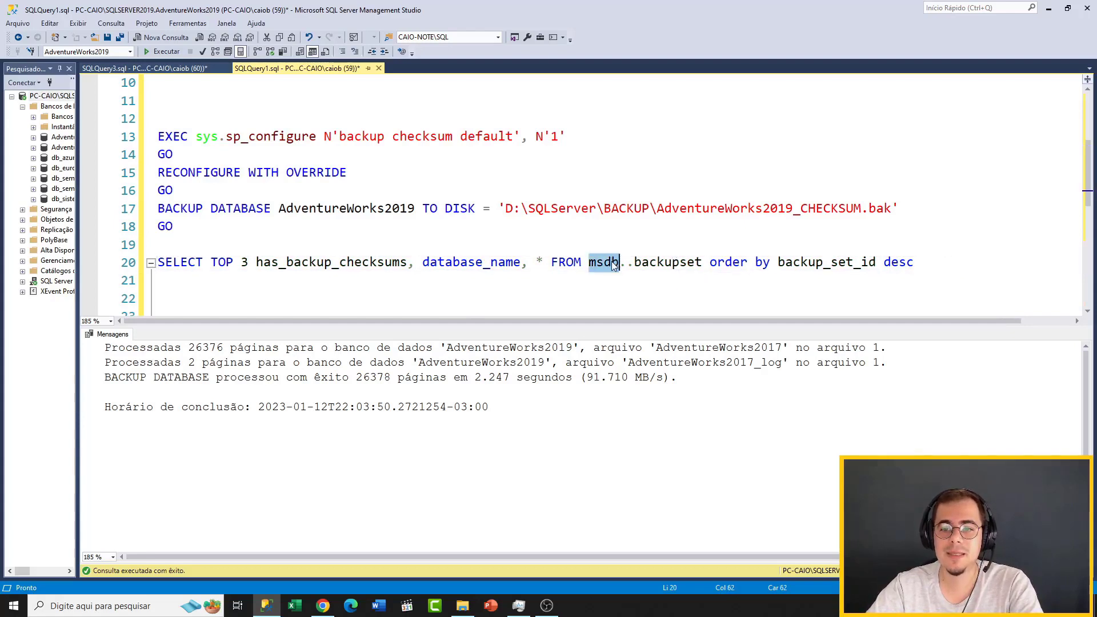
double_click(674, 263)
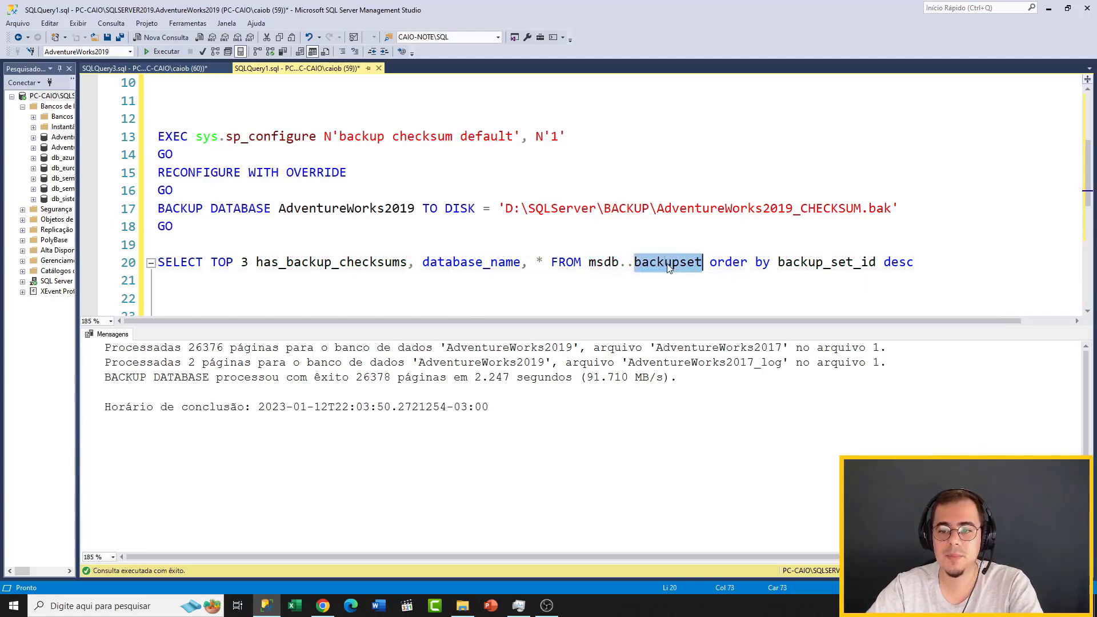
double_click(283, 262)
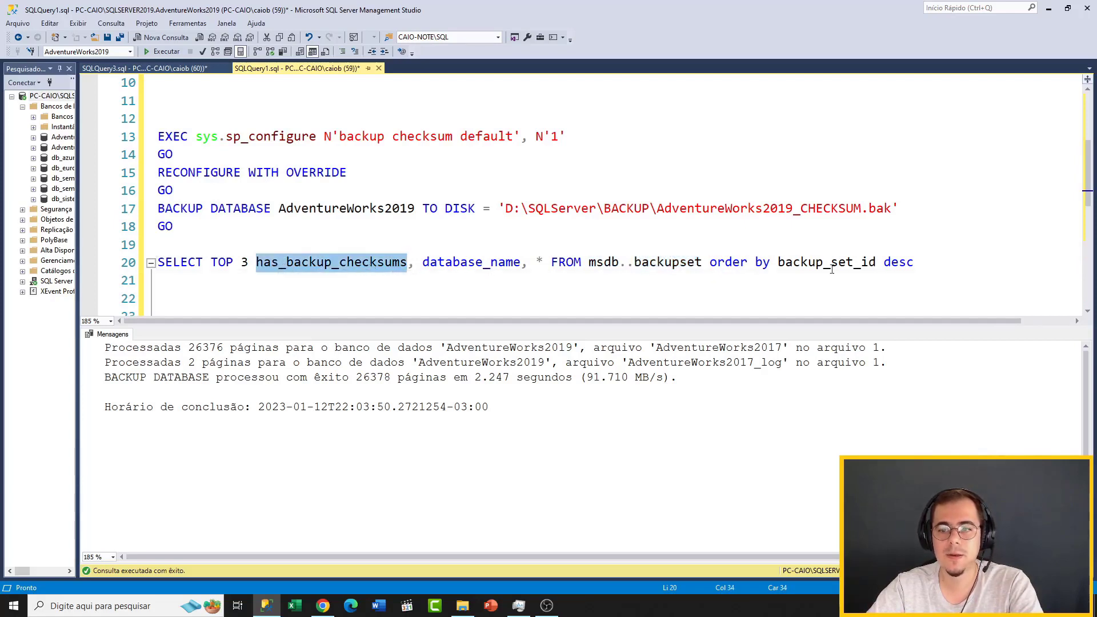
- Execute only the SELECT TOP 3 query on msdb..backupset in line 20
drag(915, 263, 143, 257)
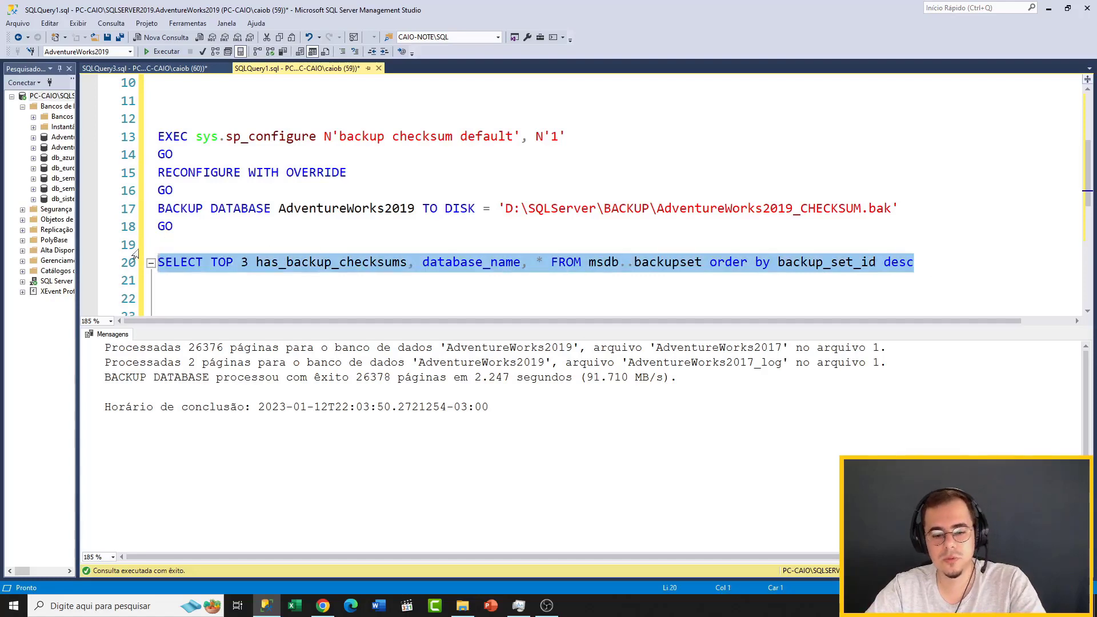
key(F5)
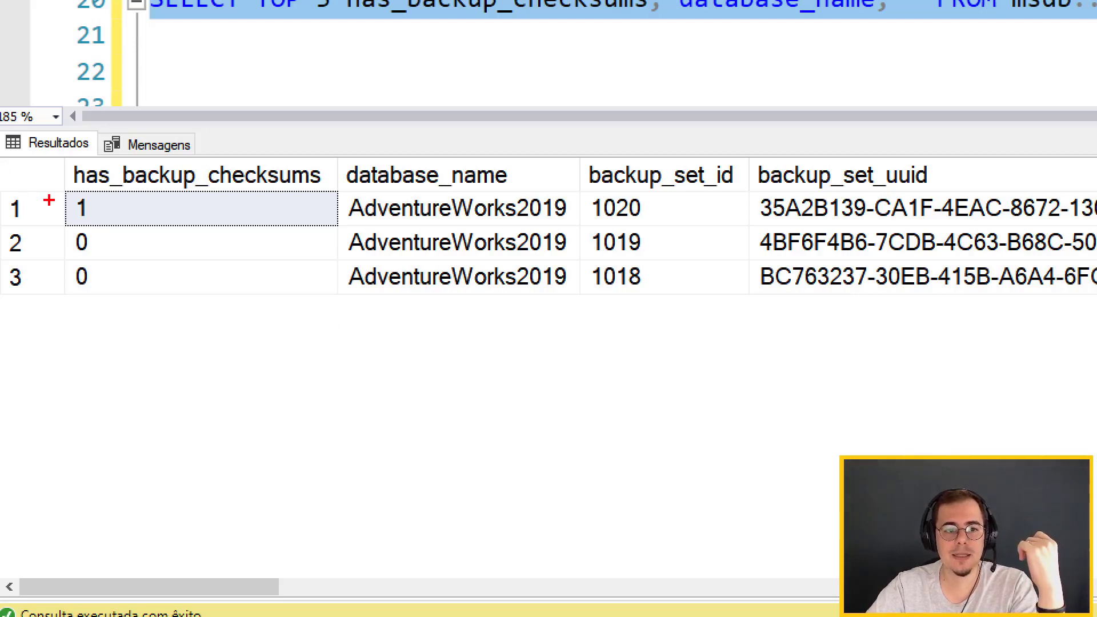
- Compare the has_backup_checksums values across the three result rows, marking each row in red and boxing the first row's value
drag(55, 198, 35, 166)
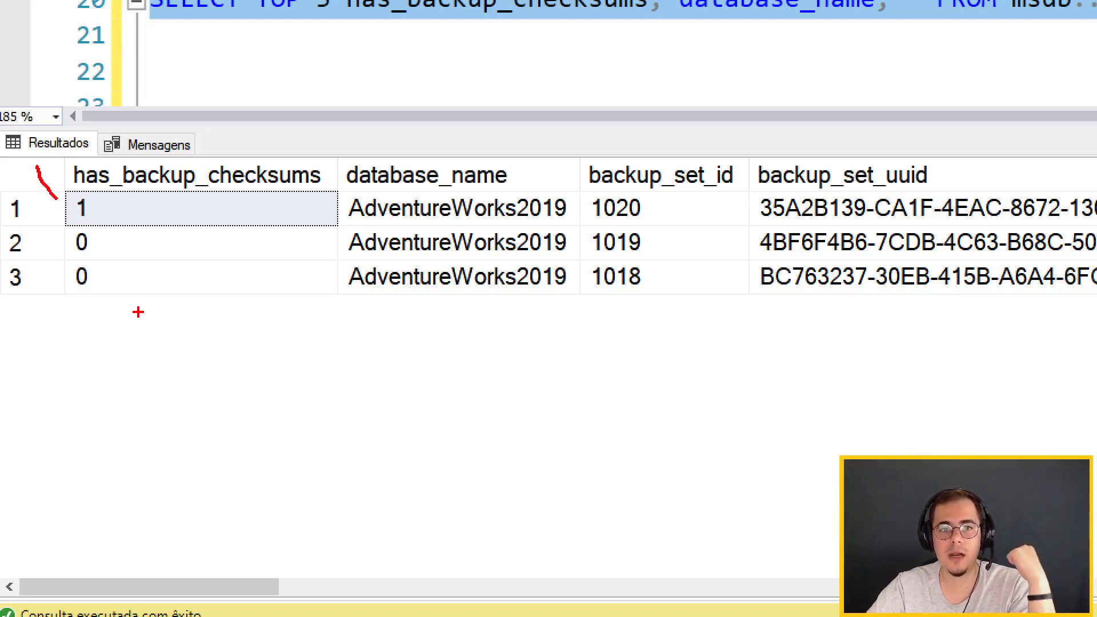
drag(57, 247, 32, 234)
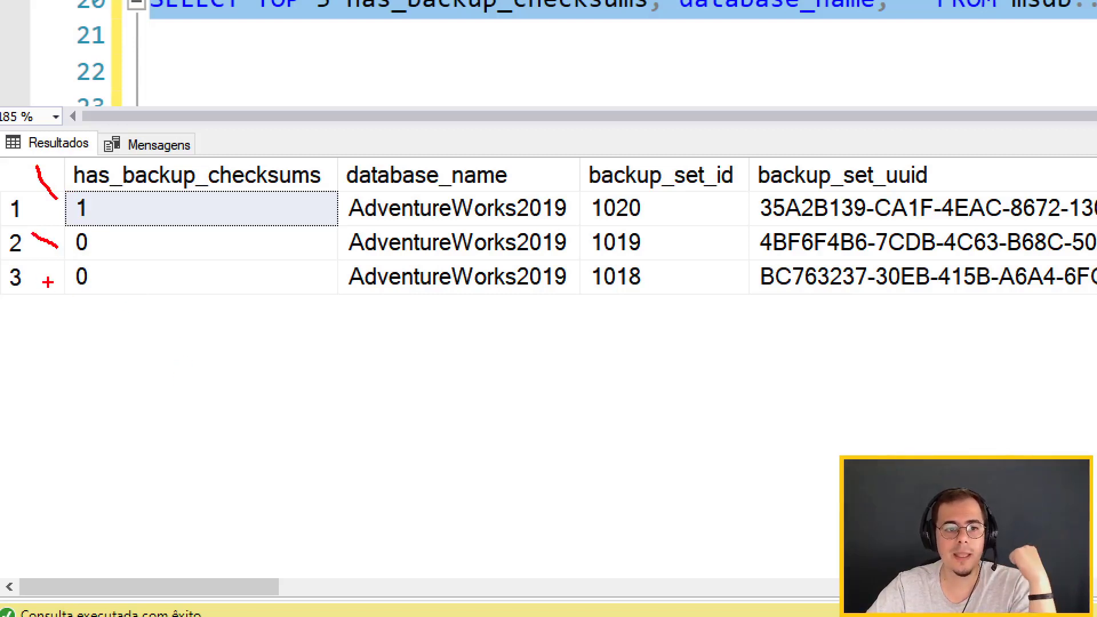
drag(51, 282, 24, 271)
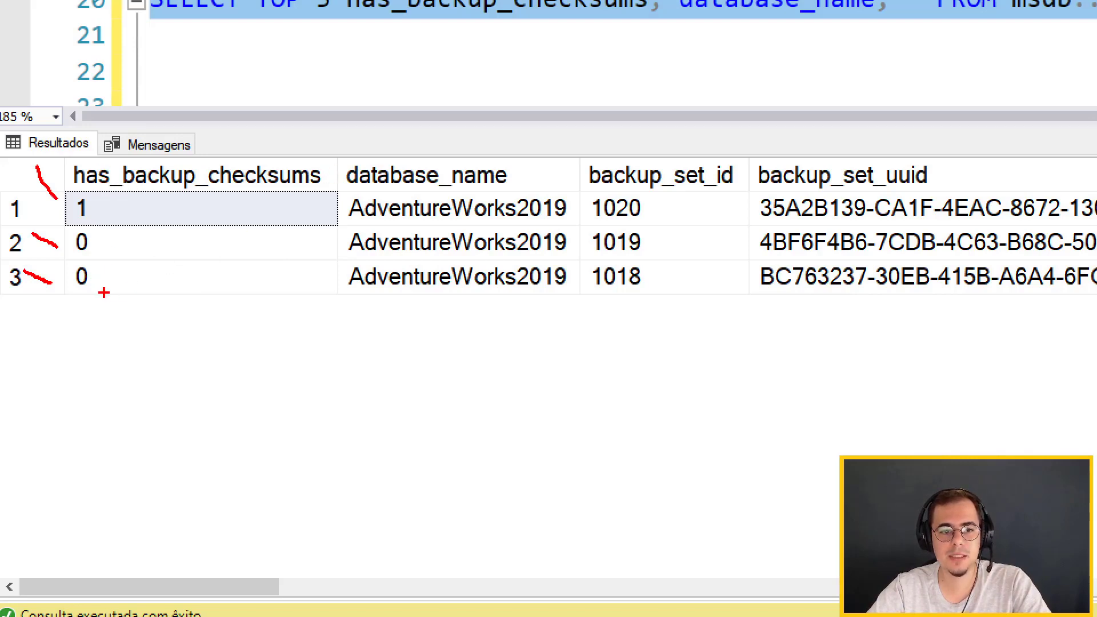
drag(98, 275, 120, 271)
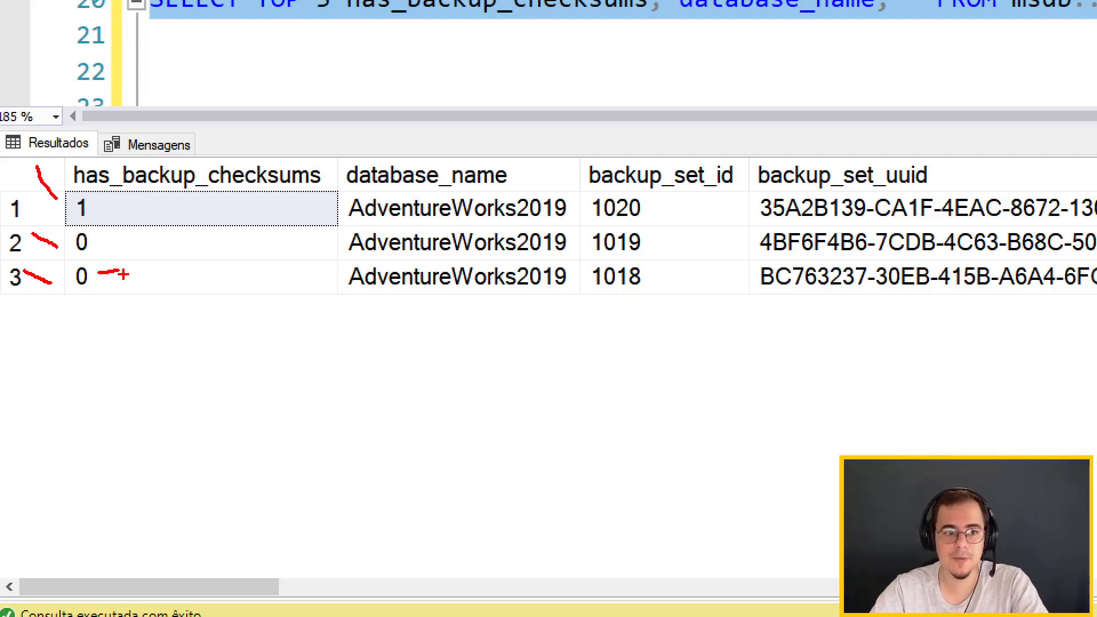
drag(97, 246, 120, 244)
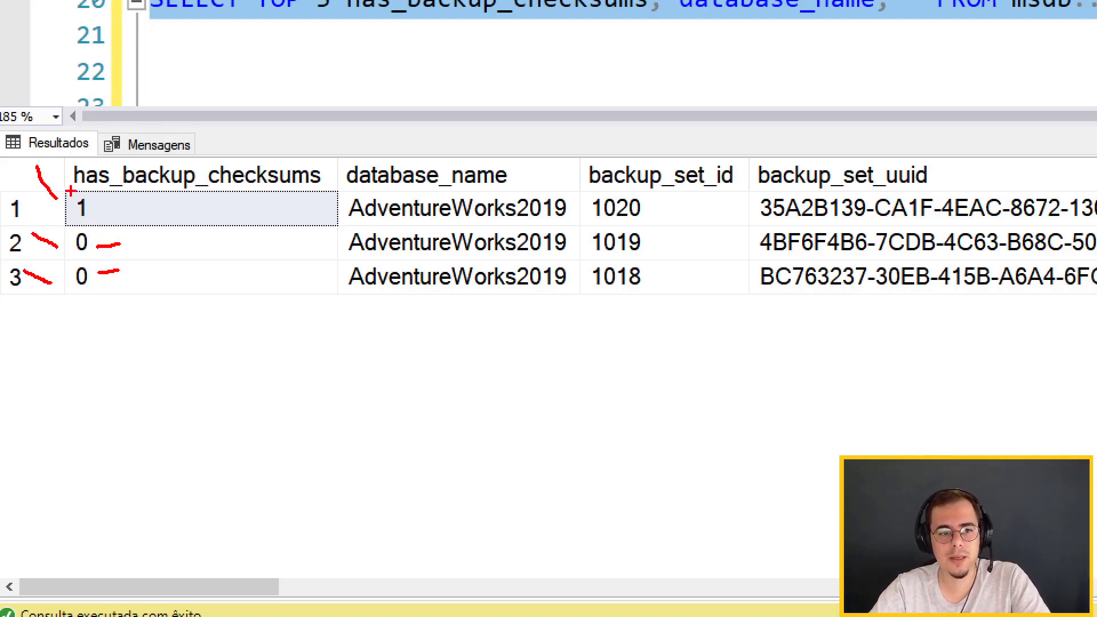
drag(67, 194, 98, 227)
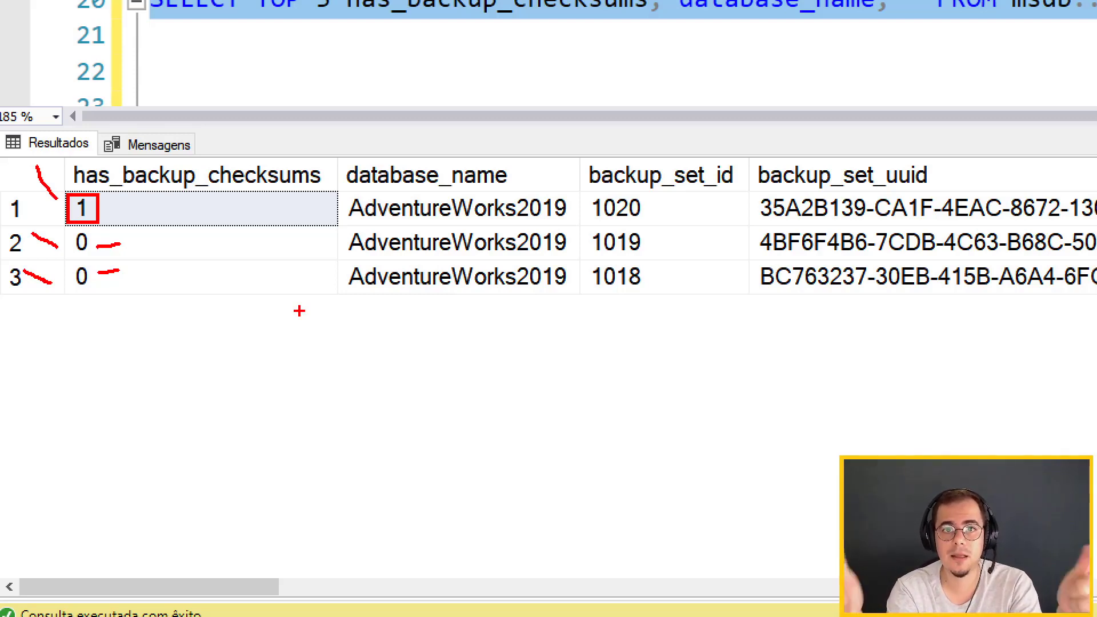
click(739, 83)
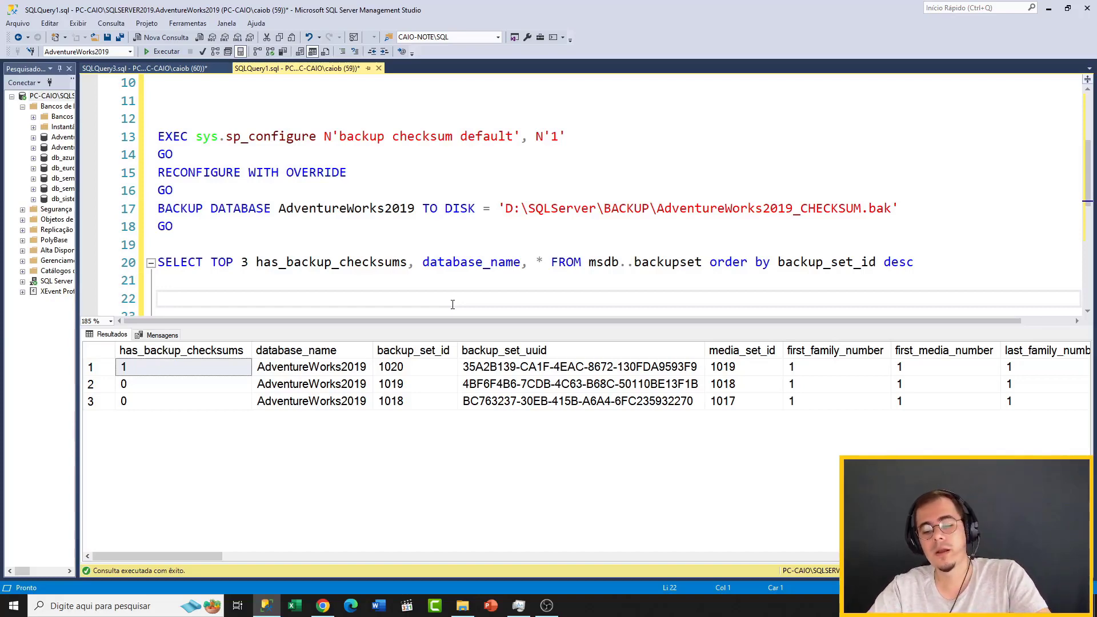
- Hide the query results and highlight the line 28 comment about SQL Server 2012 (11.x) and earlier versions
key(ctrl+r)
scroll(474, 309, down, 3)
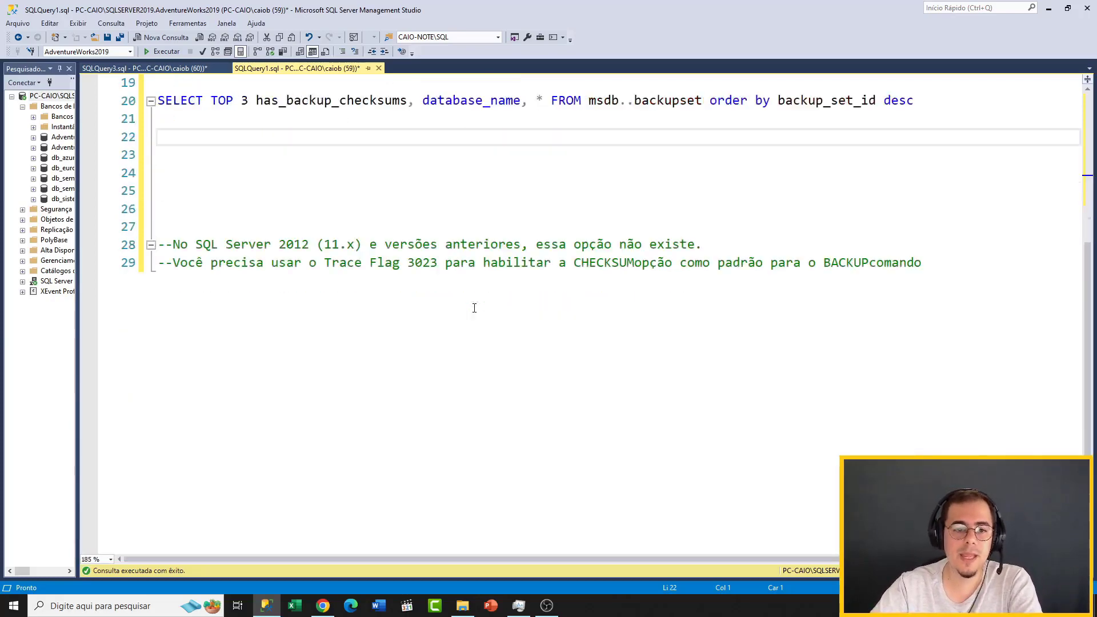
click(303, 283)
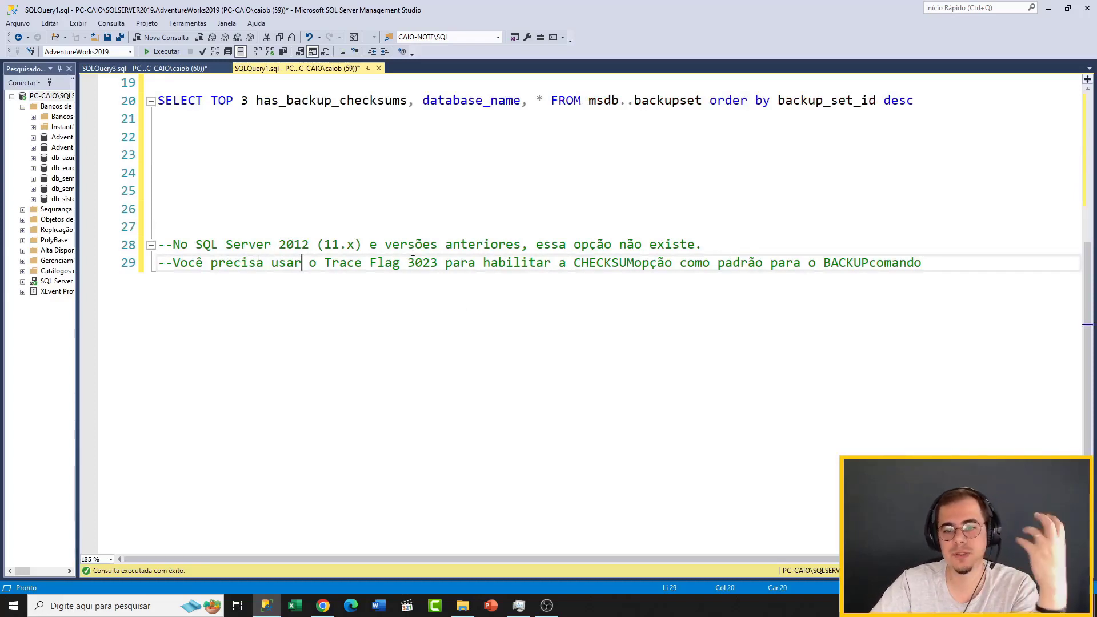
drag(696, 244, 157, 245)
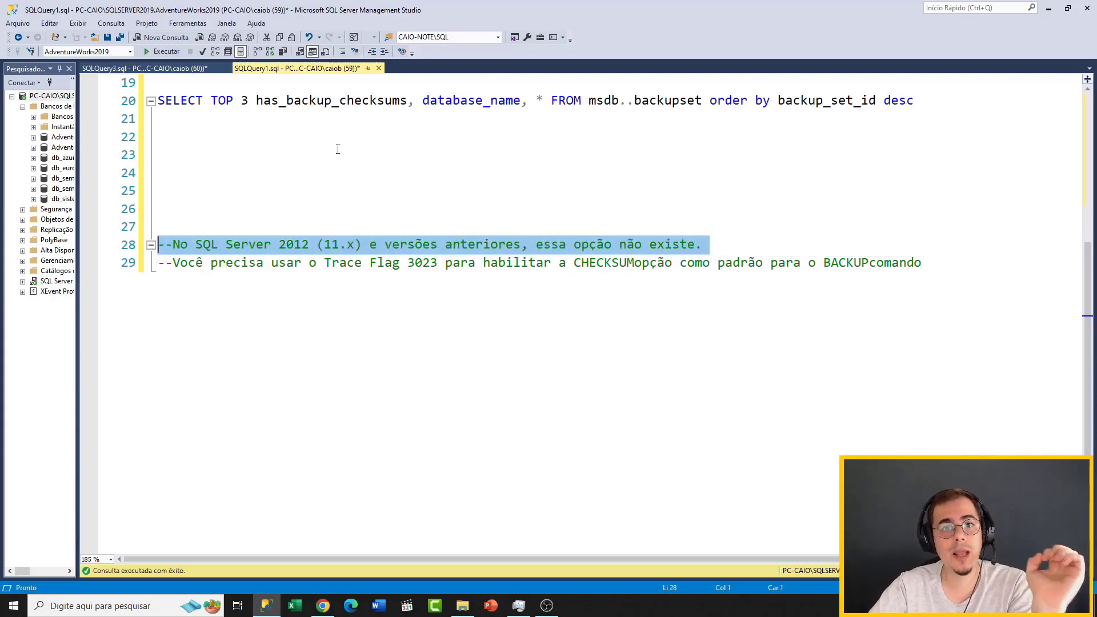
- Insert the missing space between "CHECKSUM" and "opção" in the line 29 comment, and highlight "Trace Flag 3023" there
click(636, 264)
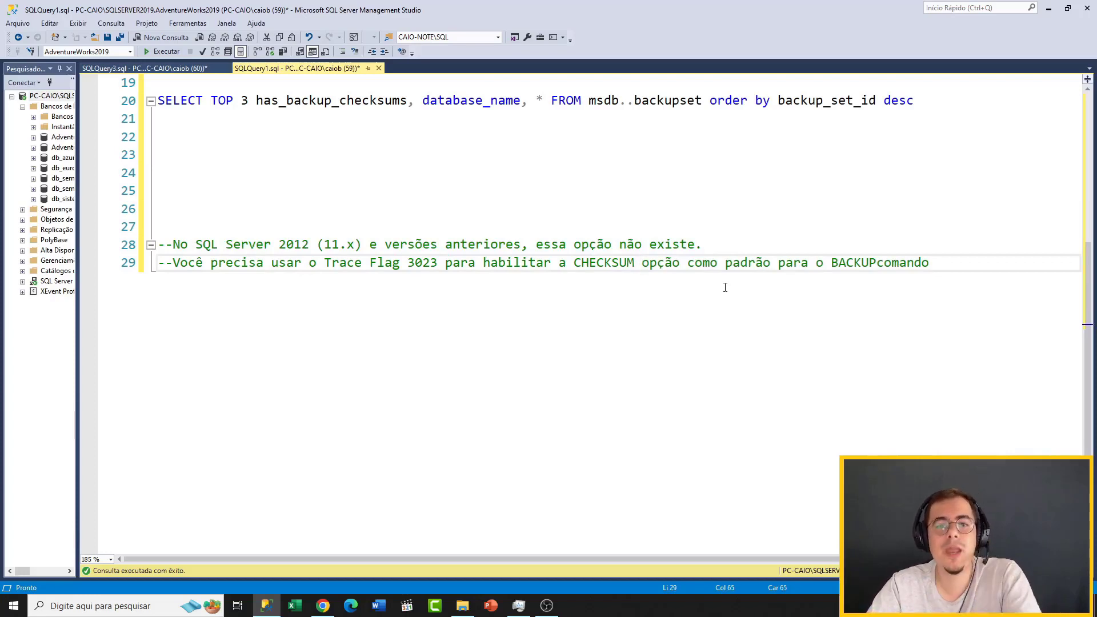
double_click(350, 263)
click(417, 263)
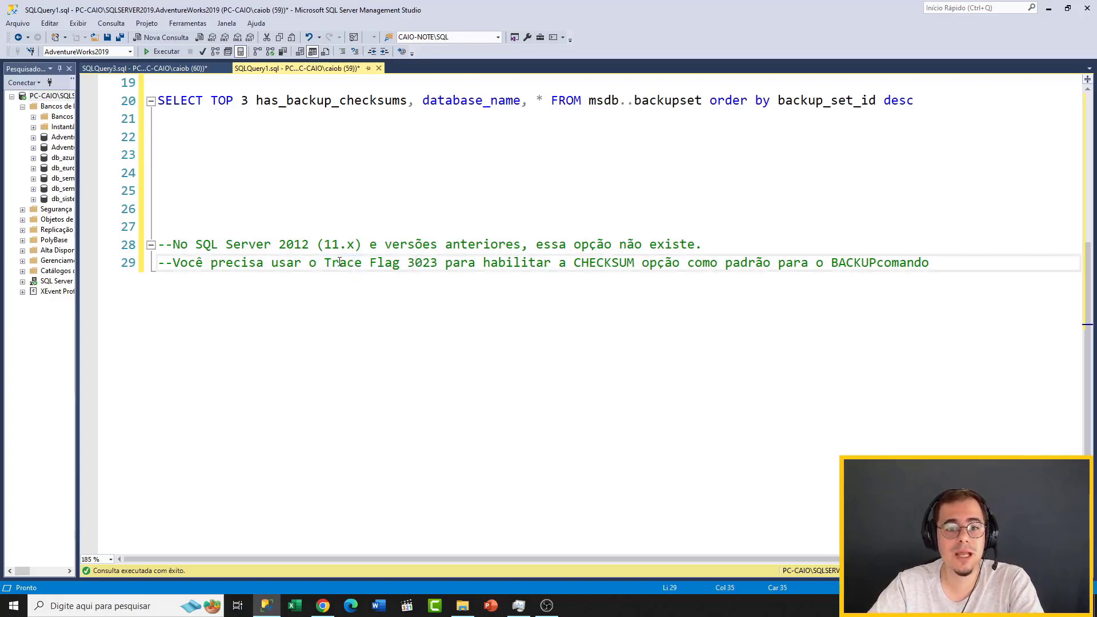
drag(324, 263, 400, 262)
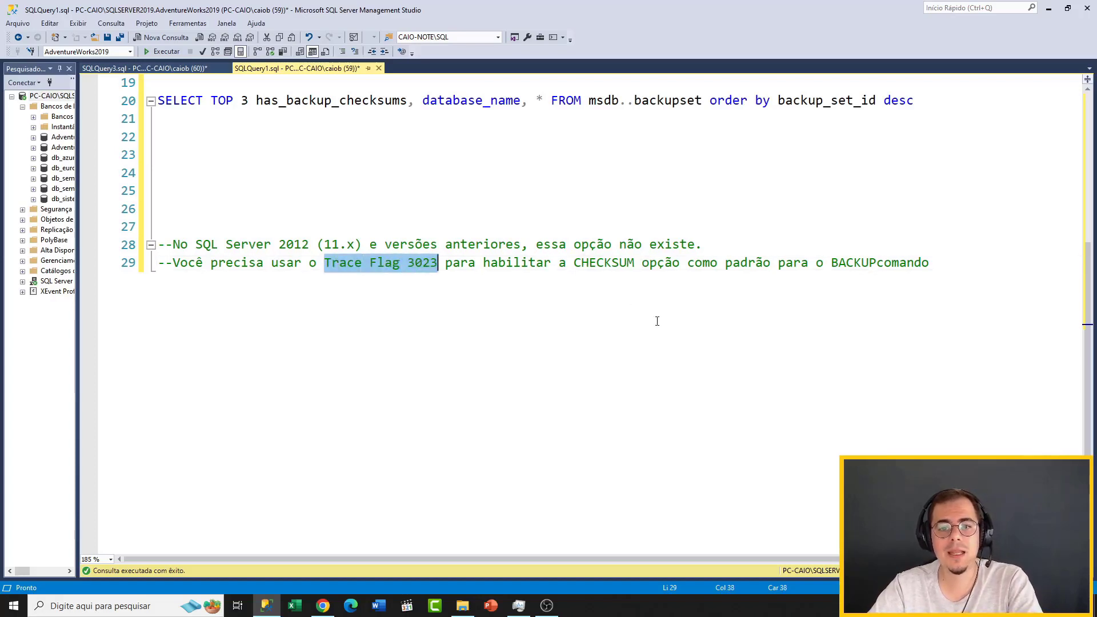